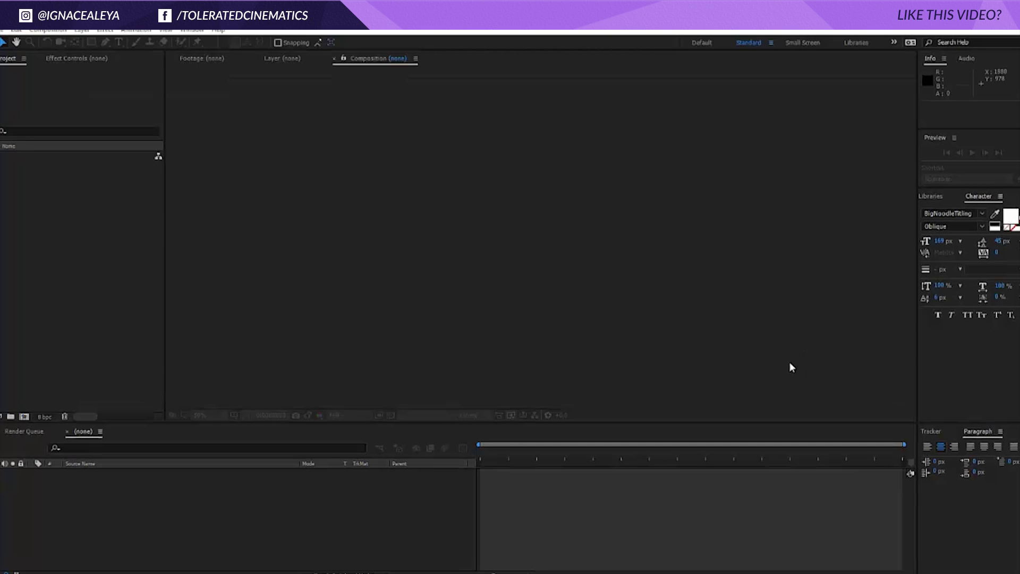
# Step: Start a new 1920×1080 composition with duration 0:00:10:00, named 'Fractal Noise Comp'
pyautogui.click(48, 30)
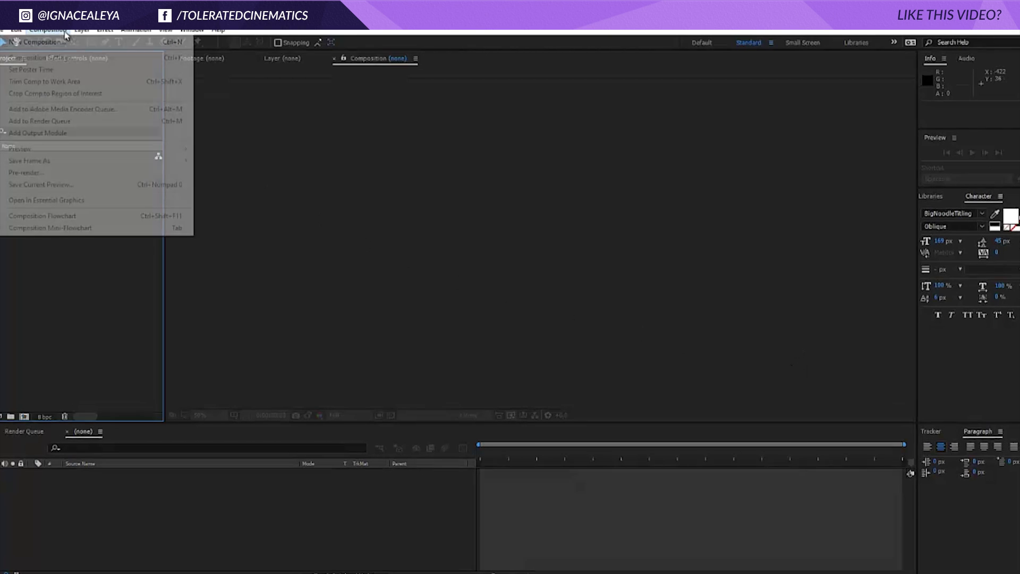
pyautogui.click(58, 41)
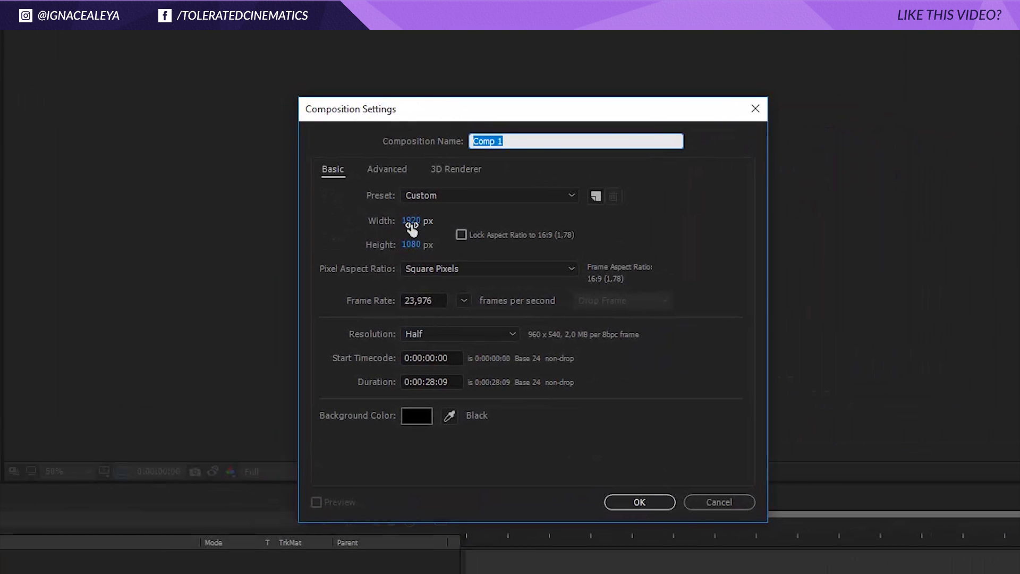
pyautogui.click(411, 221)
pyautogui.click(409, 245)
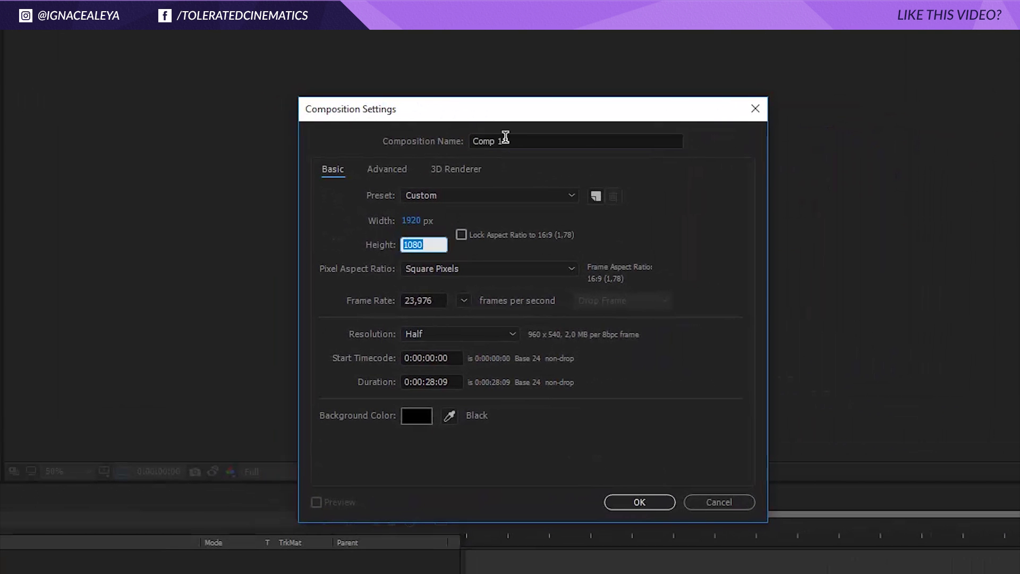
pyautogui.doubleClick(435, 383)
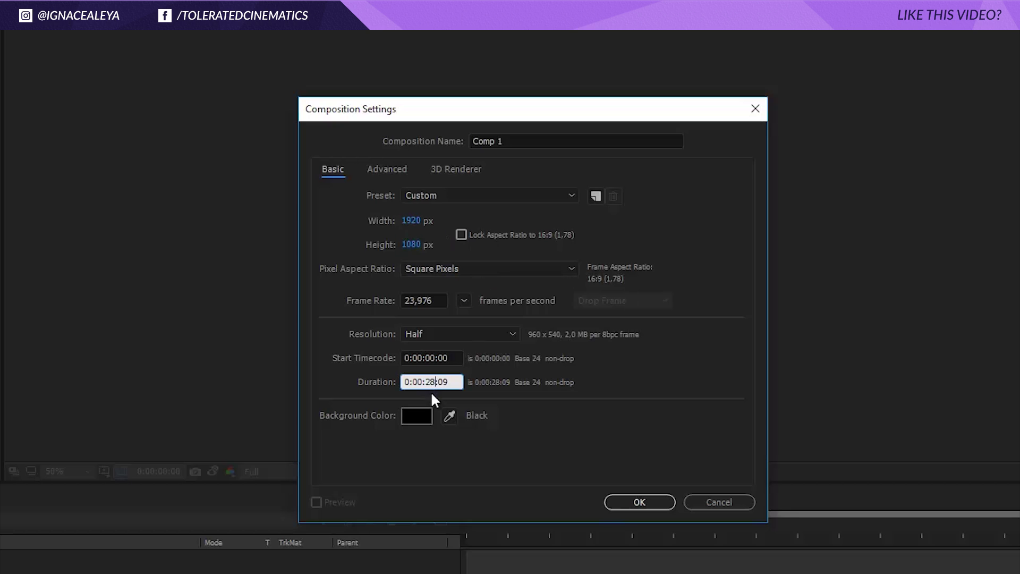
pyautogui.write('10')
pyautogui.moveTo(549, 141); pyautogui.dragTo(467, 137)
pyautogui.write('Fract')
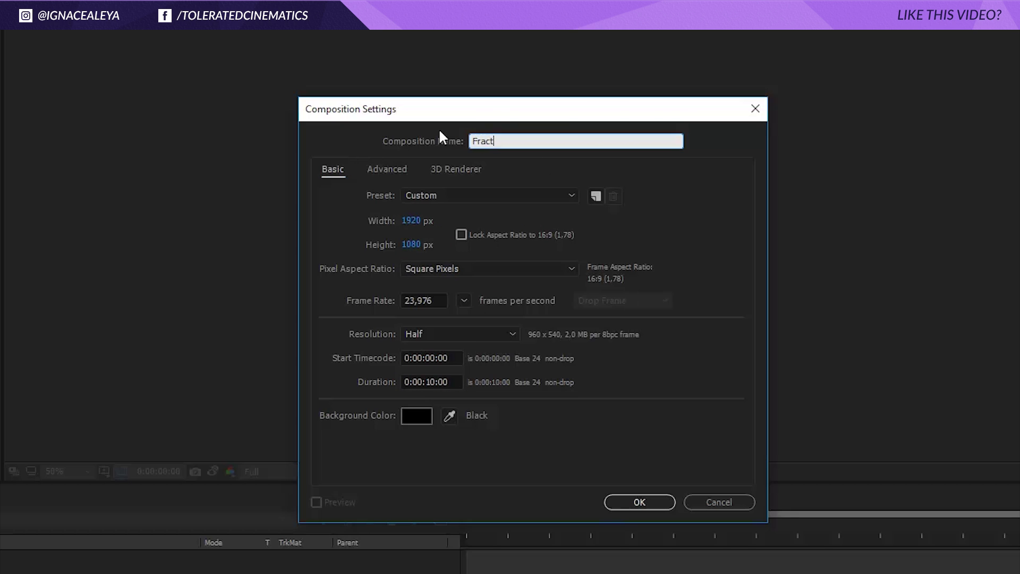
pyautogui.write('al Noise Comp')
# Step: Confirm the composition and add a black solid layer named 'Background'
pyautogui.click(616, 500)
pyautogui.rightClick(173, 505)
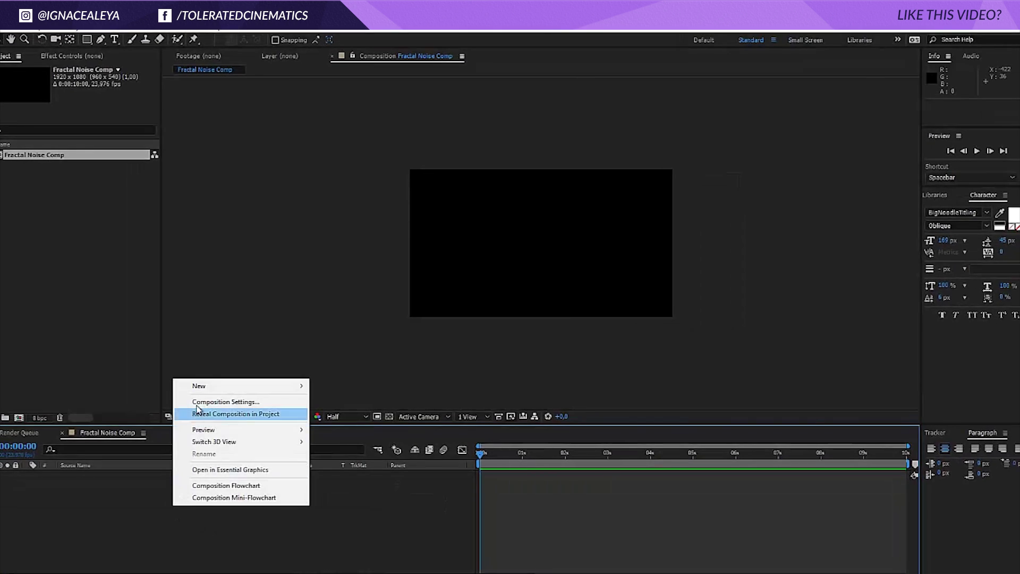
pyautogui.moveTo(202, 388)
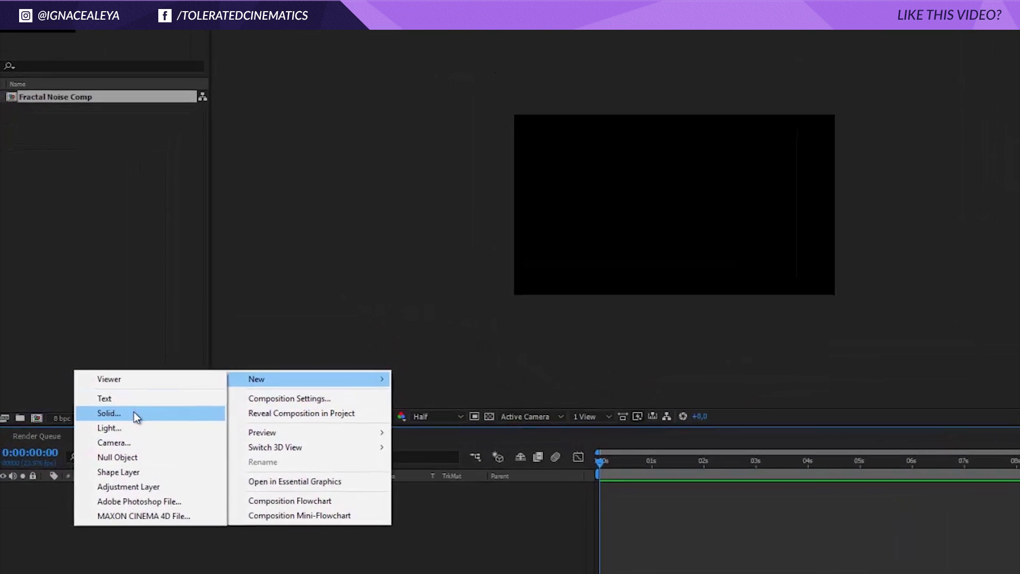
pyautogui.click(134, 413)
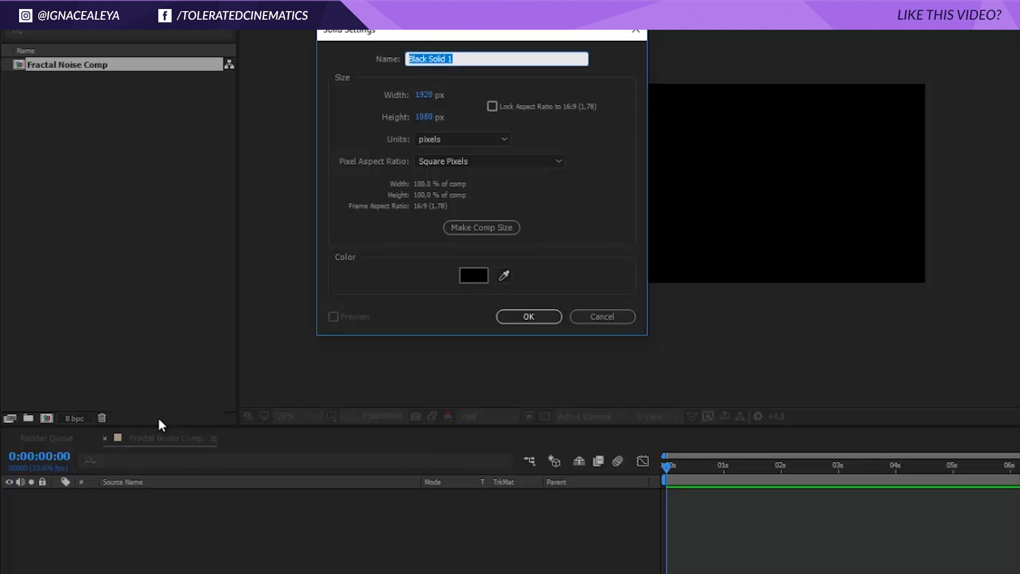
pyautogui.write('Background')
pyautogui.click(528, 316)
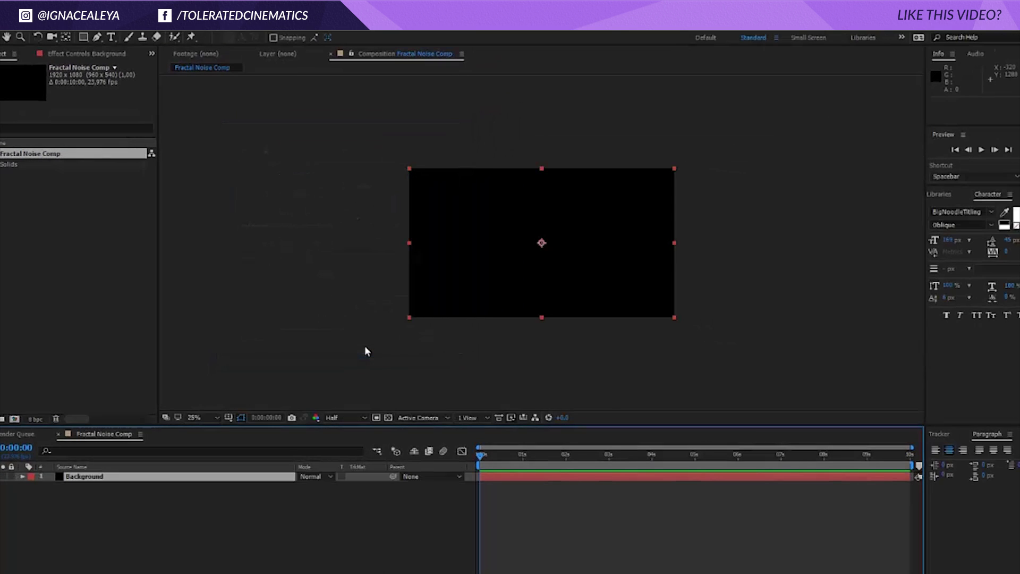
# Step: Add a red (CD0A0A) solid named 'Fractal Noise 01' above the Background
pyautogui.rightClick(189, 509)
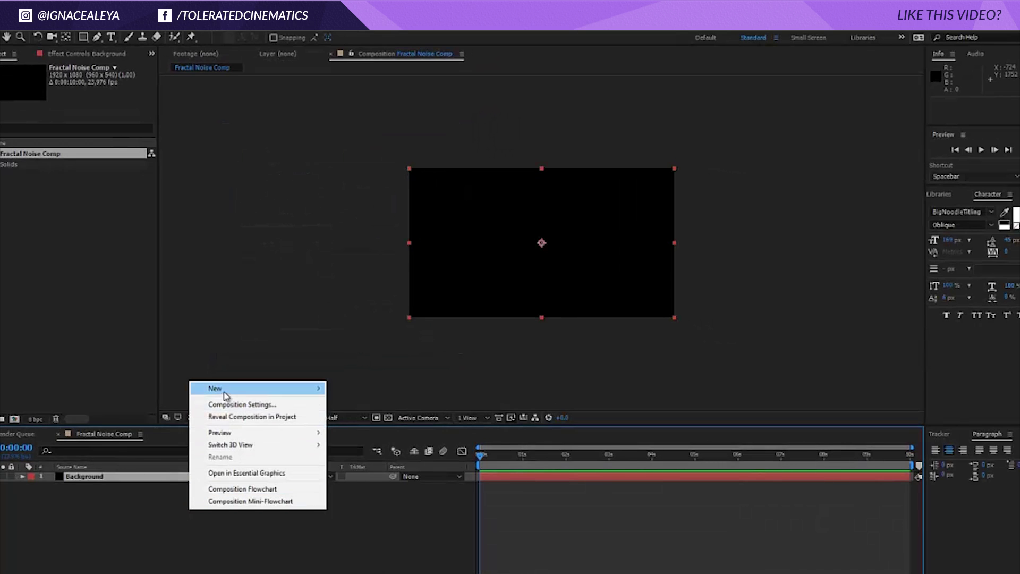
pyautogui.moveTo(225, 396)
pyautogui.click(153, 417)
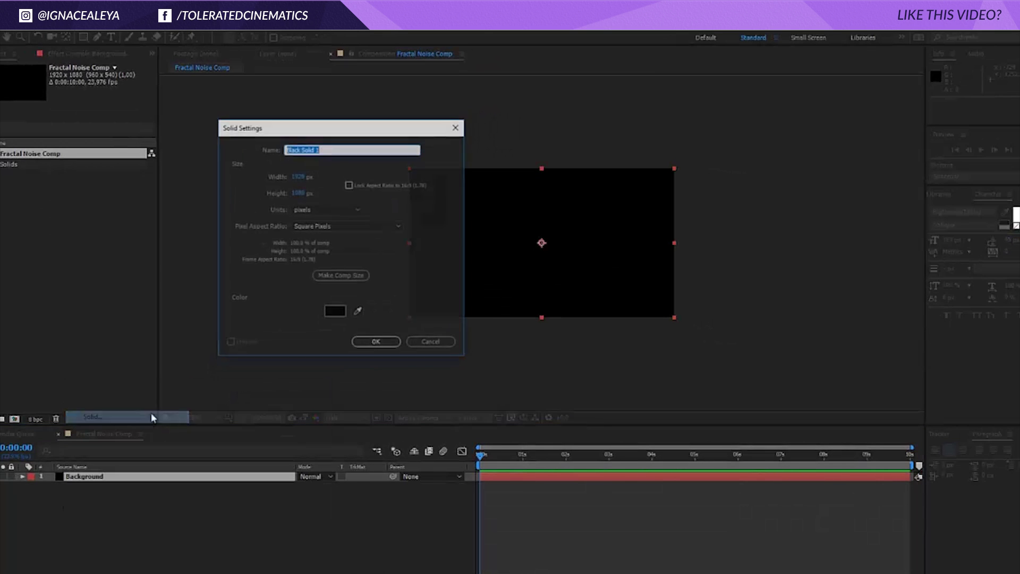
pyautogui.click(336, 312)
pyautogui.click(746, 351)
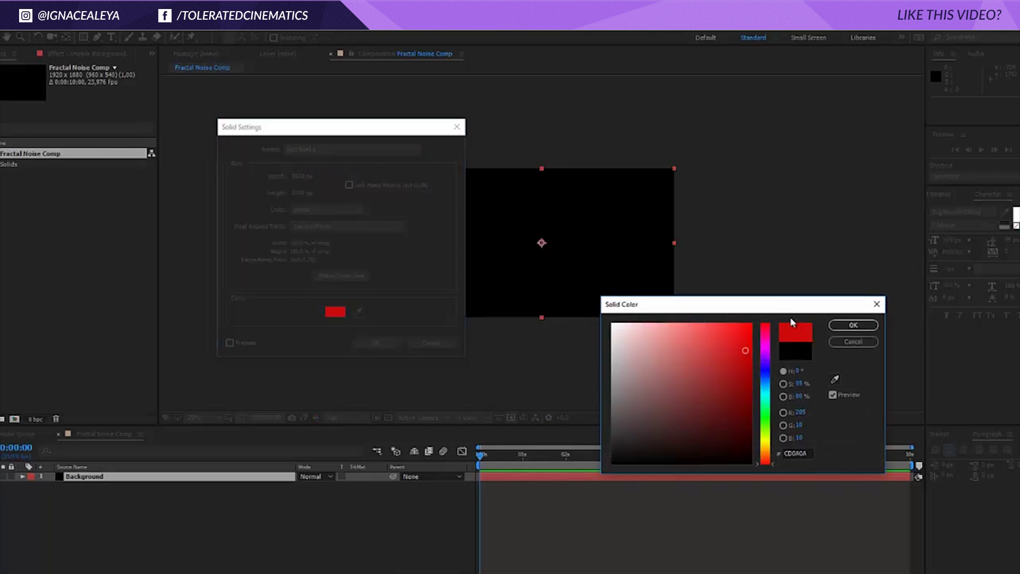
pyautogui.click(853, 325)
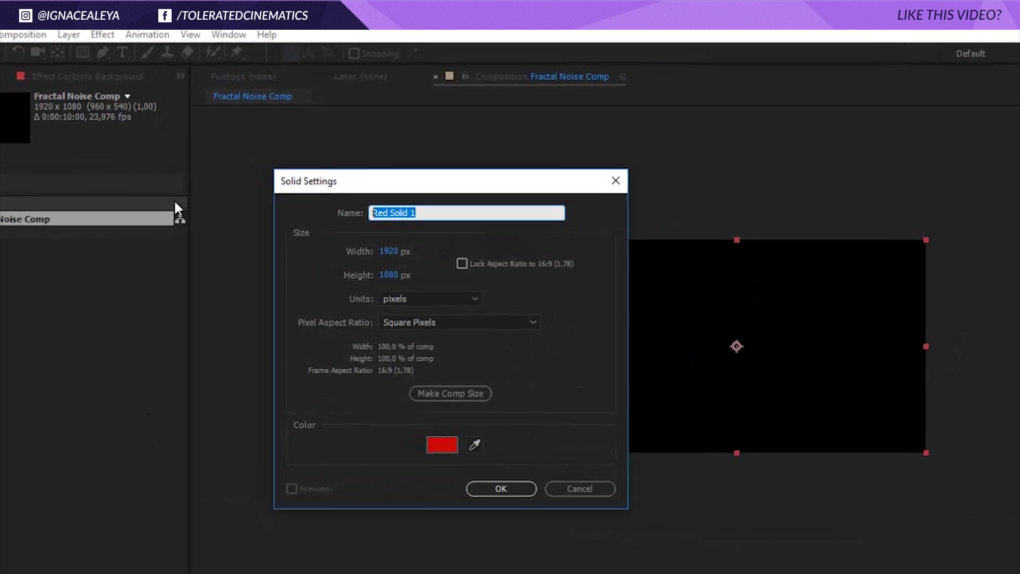
pyautogui.write('Fra')
pyautogui.write('ctal Noise ')
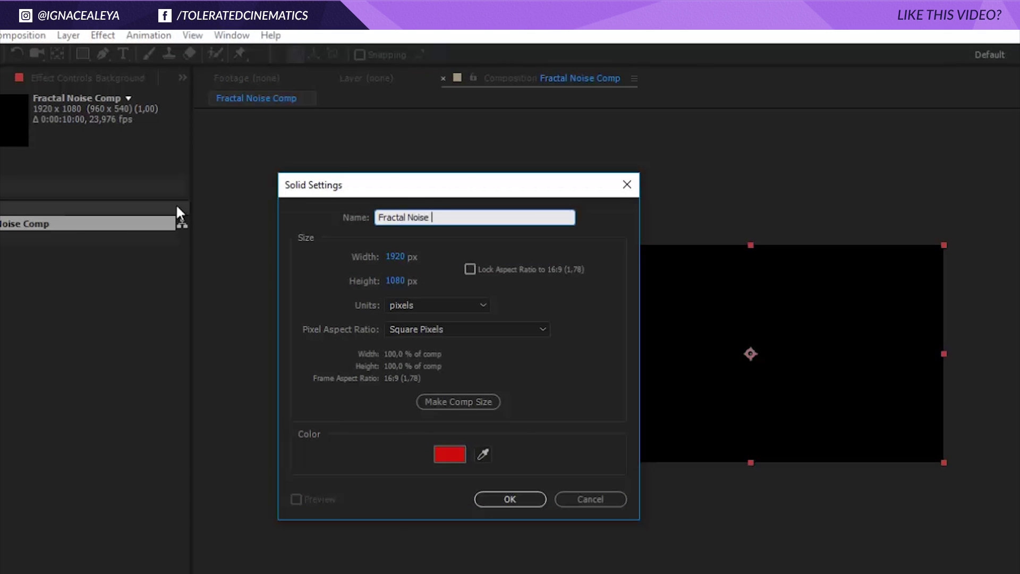
pyautogui.write('01')
pyautogui.press('Return')
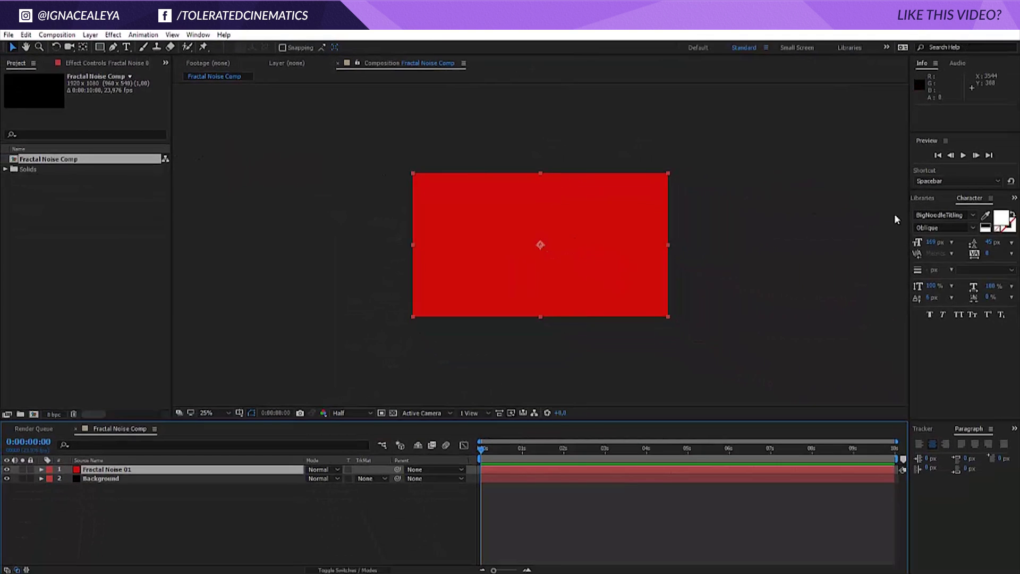
# Step: Apply Fractal Noise to the red layer with Contrast 500 and Brightness -120
pyautogui.hotkey('ctrl', '5')
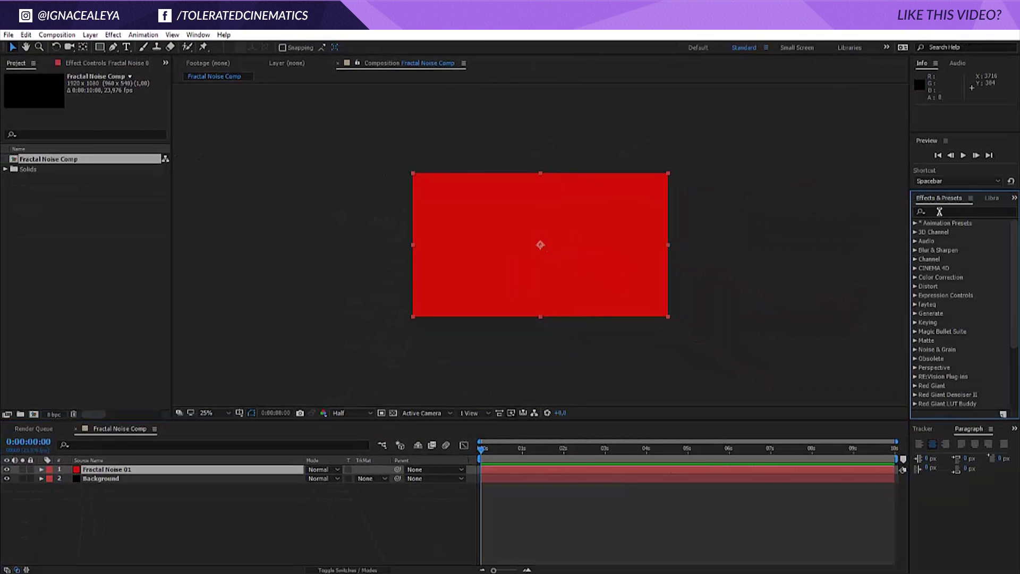
pyautogui.click(940, 212)
pyautogui.write('fractal n')
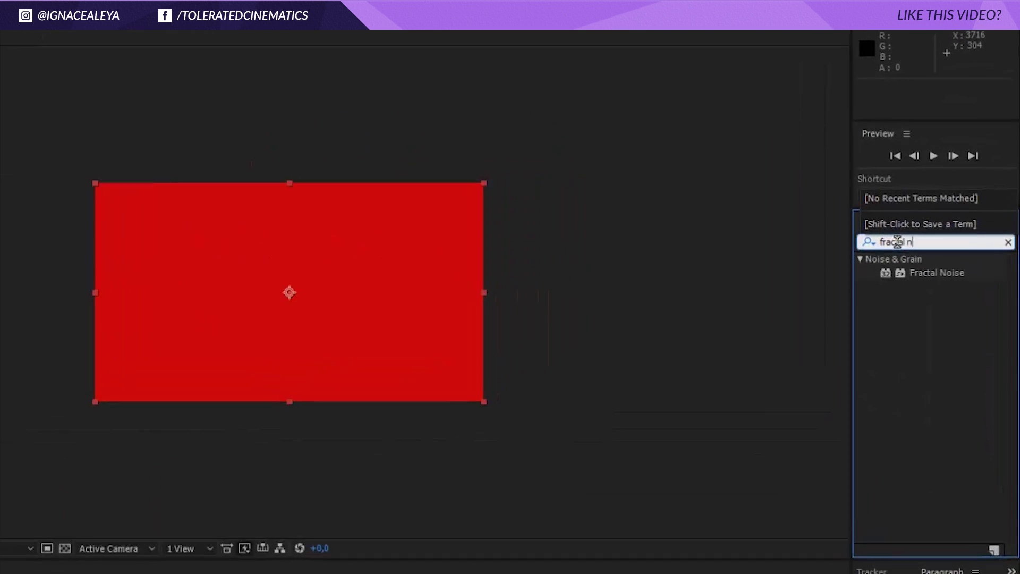
pyautogui.write('oise')
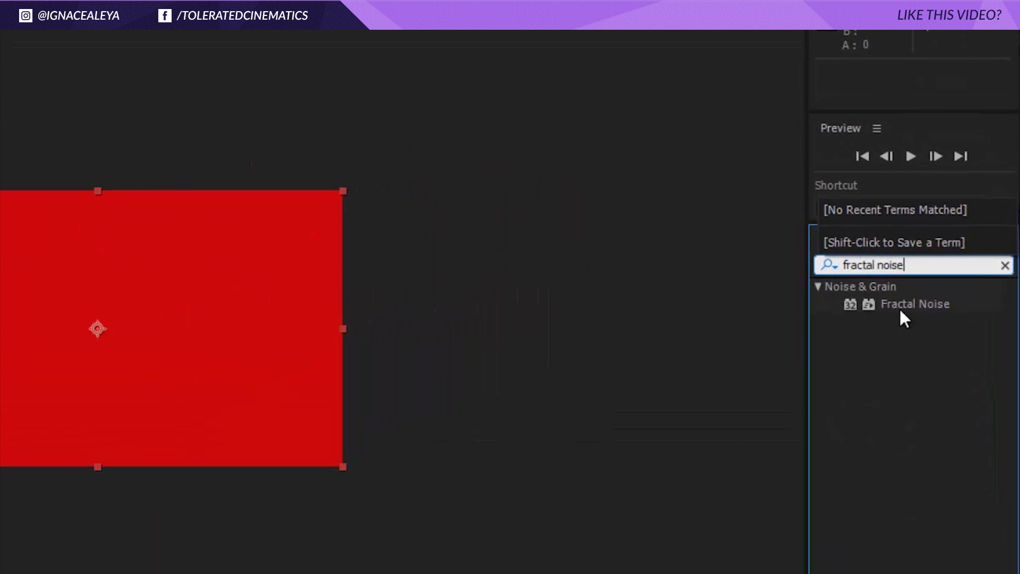
pyautogui.moveTo(900, 307); pyautogui.dragTo(130, 366)
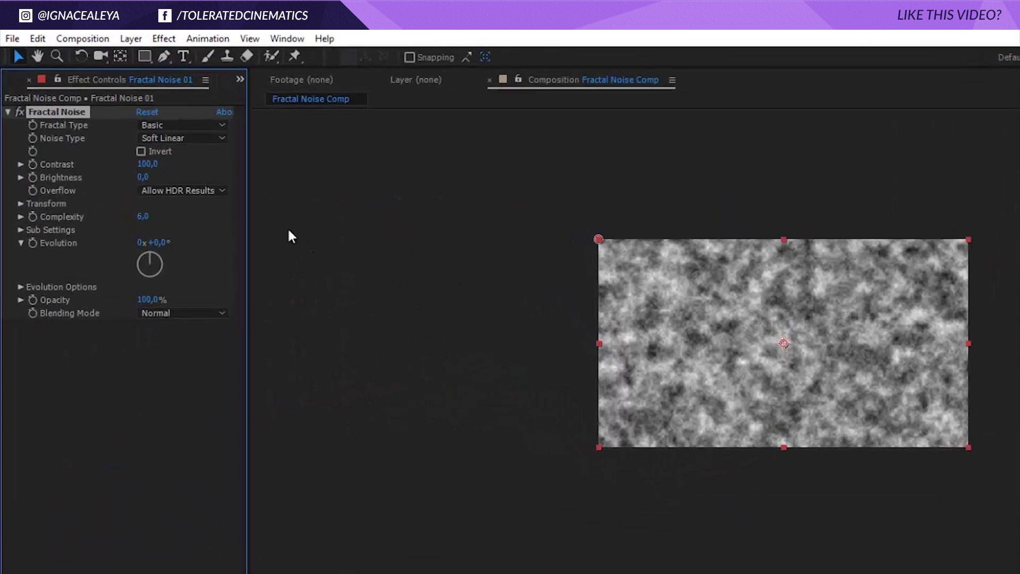
pyautogui.click(101, 121)
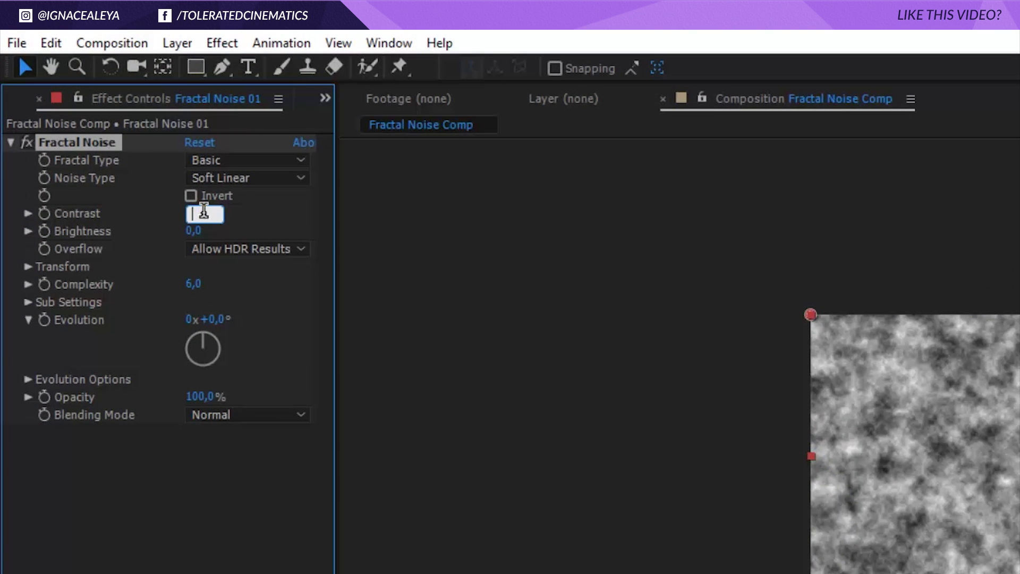
pyautogui.write('500')
pyautogui.click(197, 230)
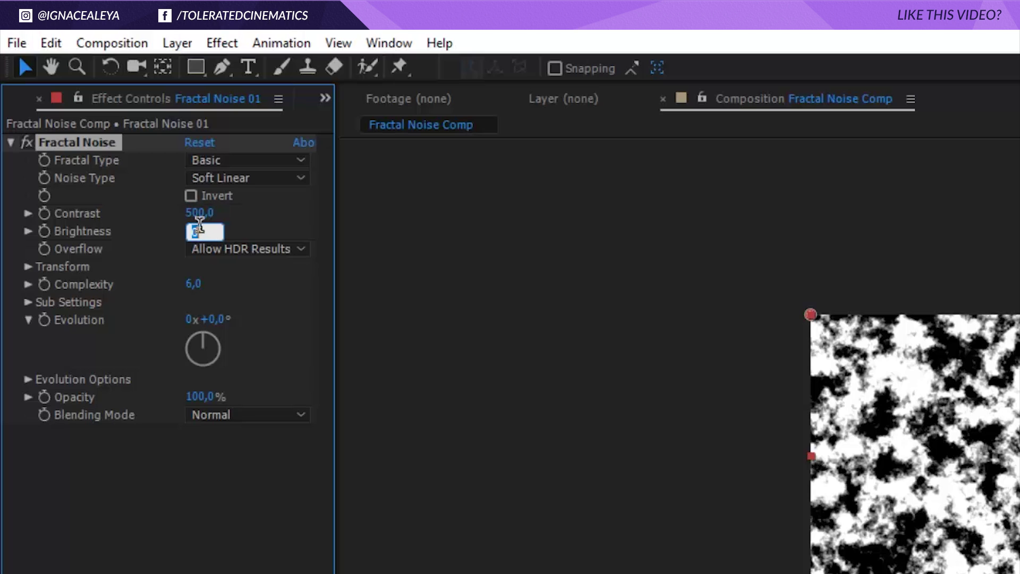
pyautogui.press('Return')
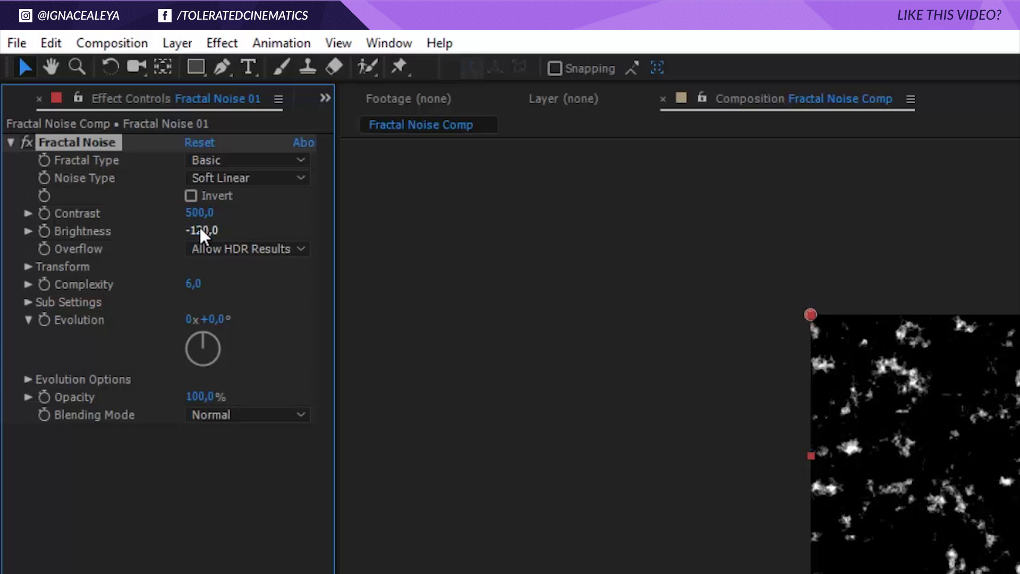
# Step: Turn off Uniform Scaling, set Scale Width 2500, Scale Height 600, and Complexity 10
pyautogui.click(28, 268)
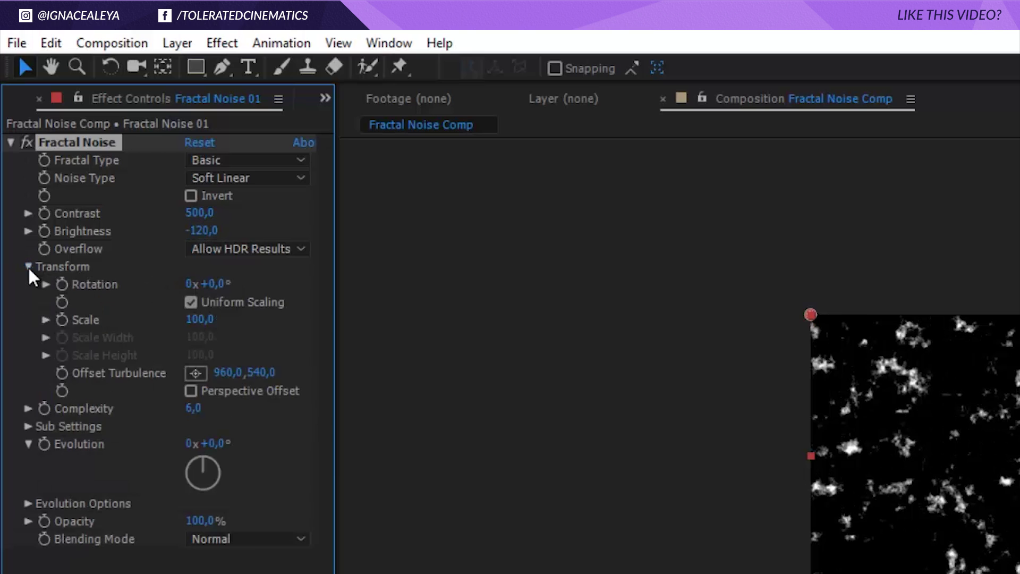
pyautogui.click(190, 302)
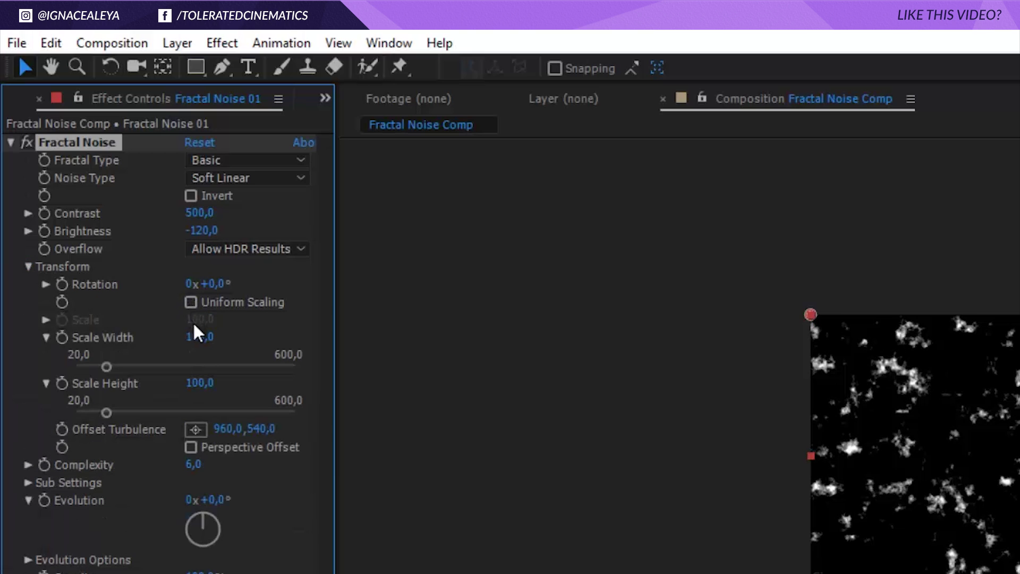
pyautogui.click(199, 337)
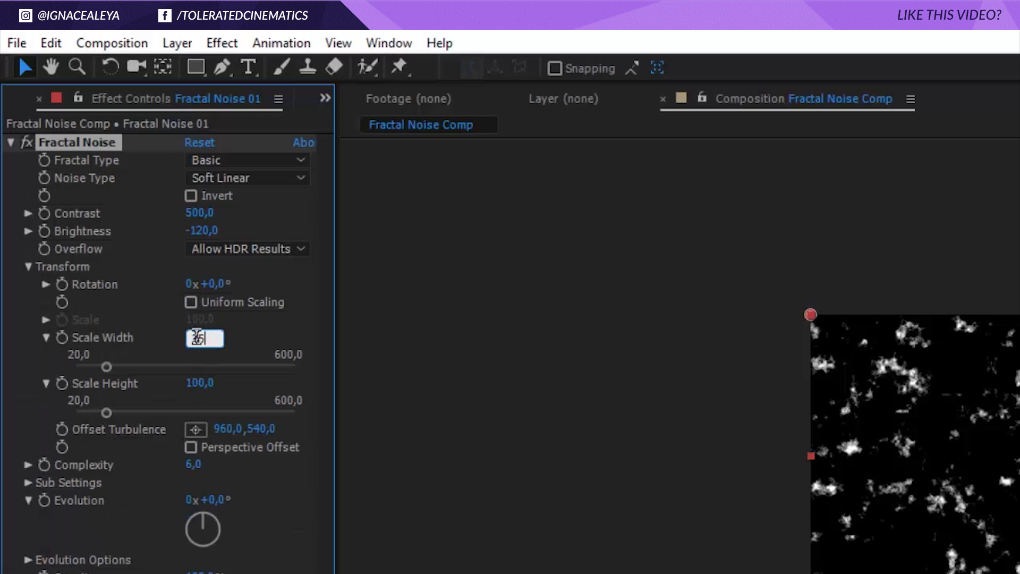
pyautogui.click(192, 384)
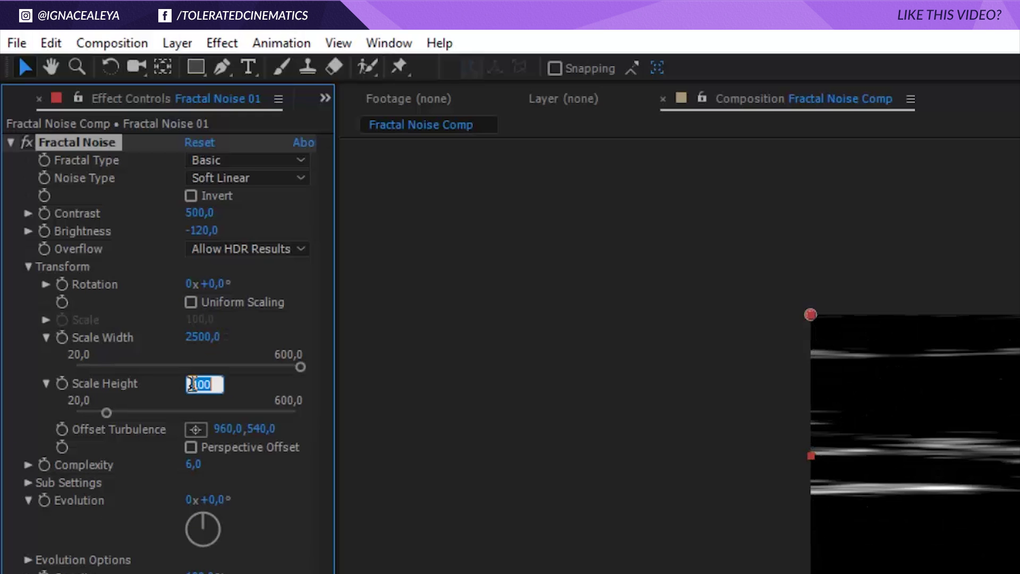
pyautogui.press('Return')
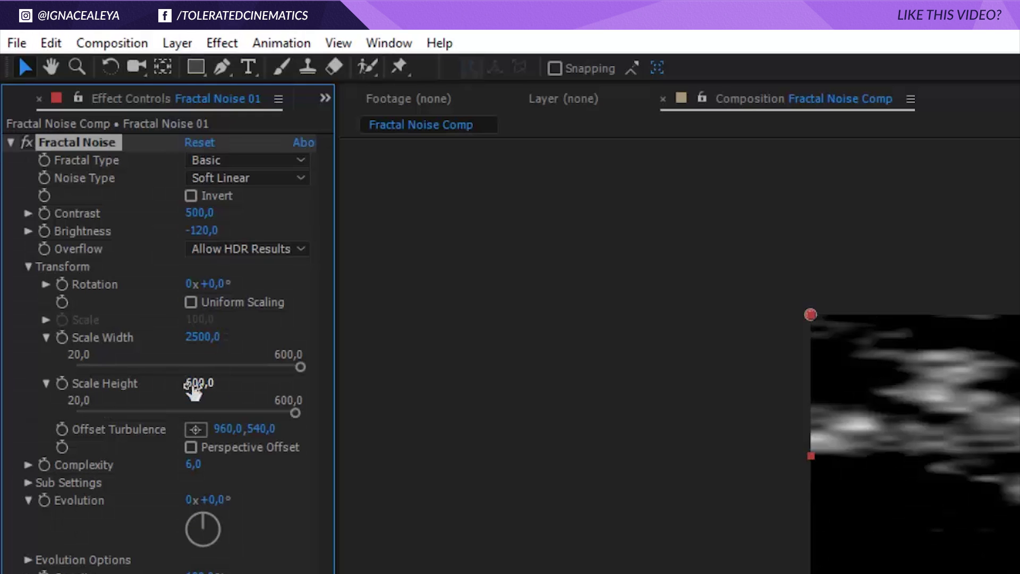
pyautogui.click(193, 464)
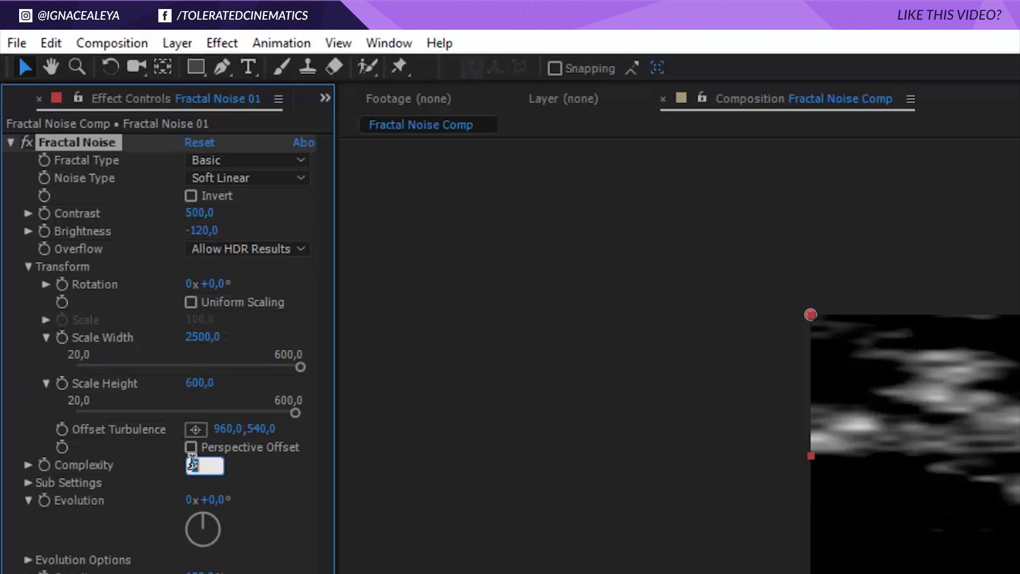
pyautogui.write('4')
pyautogui.press('Return')
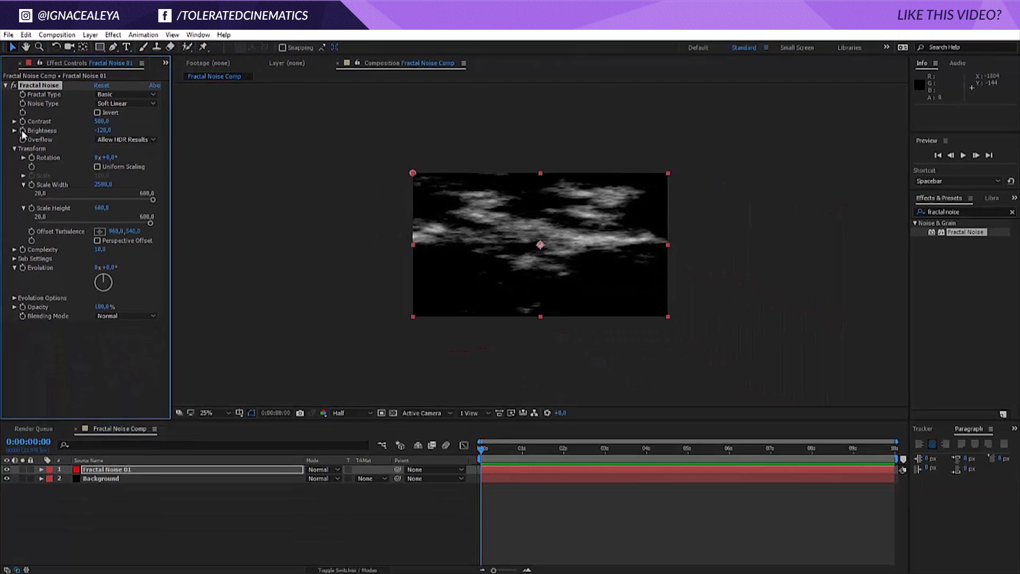
# Step: Add wiggle(10,50) expressions to the noise Brightness, Scale Width and Scale Height
pyautogui.keyDown('alt'); pyautogui.click(21, 130); pyautogui.keyUp('alt')
pyautogui.write('wiggle(10,50);')
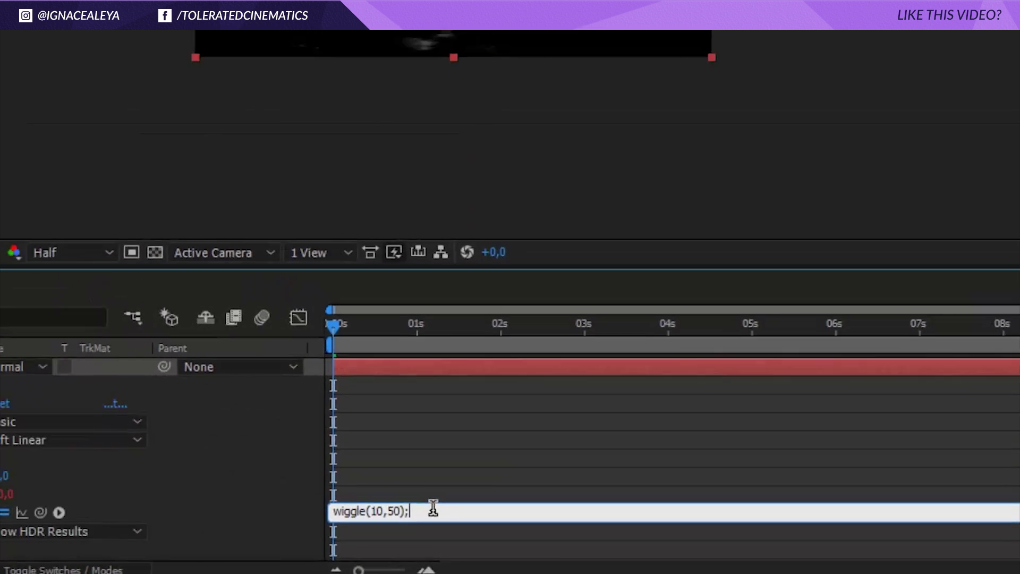
pyautogui.hotkey('ctrl', 'a')
pyautogui.hotkey('ctrl', 'c')
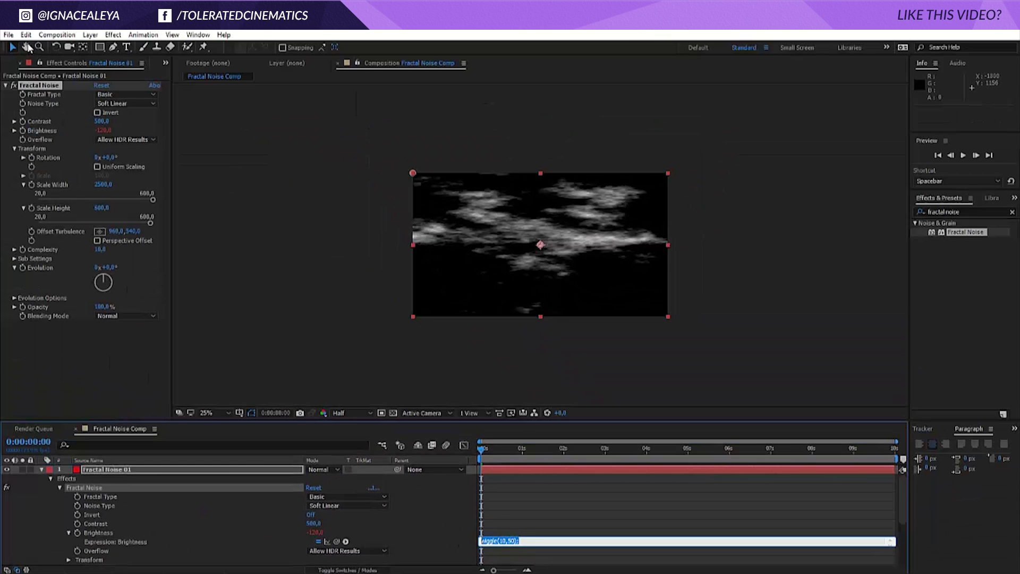
pyautogui.click(26, 34)
pyautogui.click(36, 96)
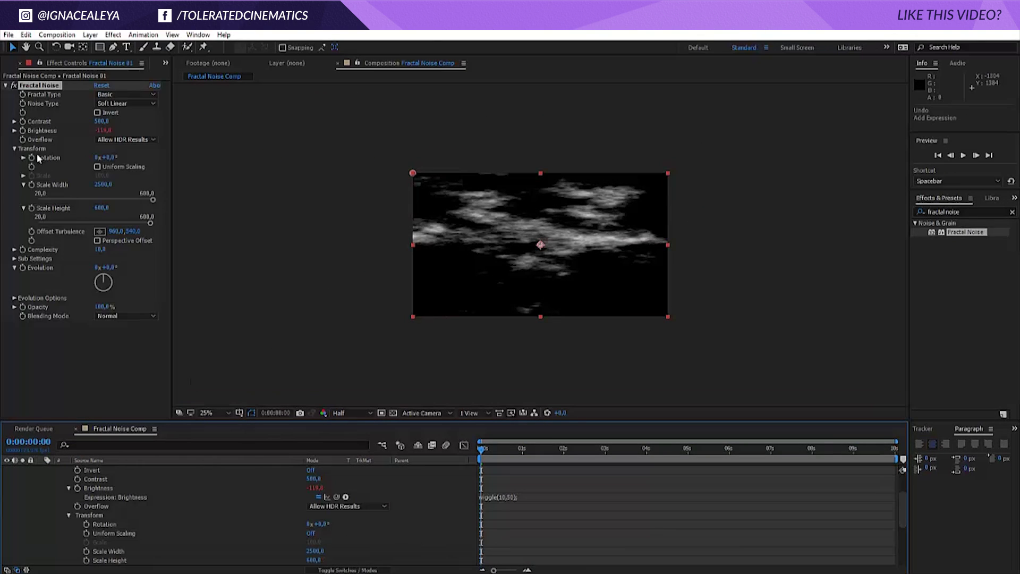
pyautogui.keyDown('alt'); pyautogui.click(32, 184); pyautogui.keyUp('alt')
pyautogui.hotkey('ctrl', 'v')
pyautogui.click(514, 537)
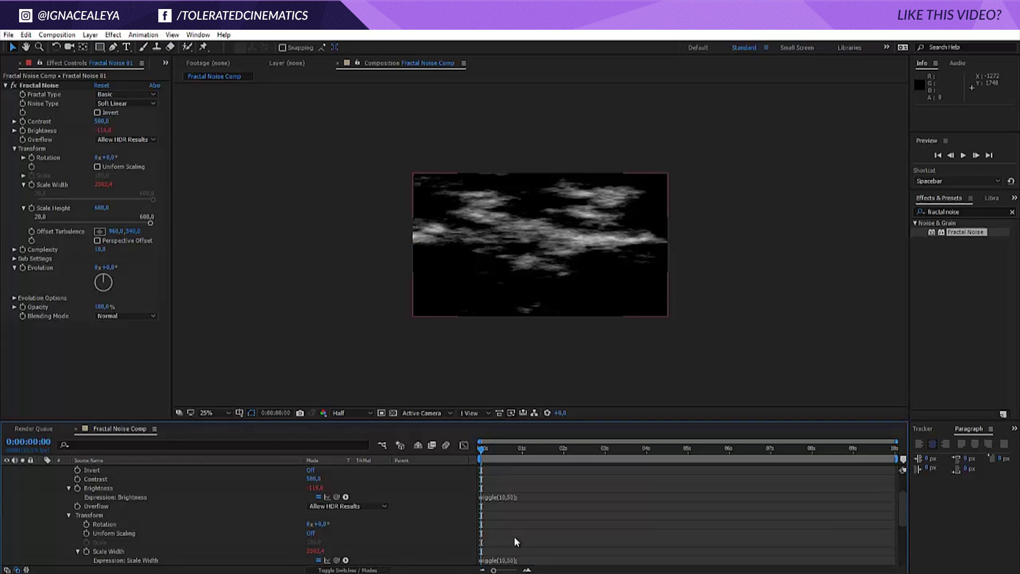
pyautogui.scroll(-2, 514, 537)
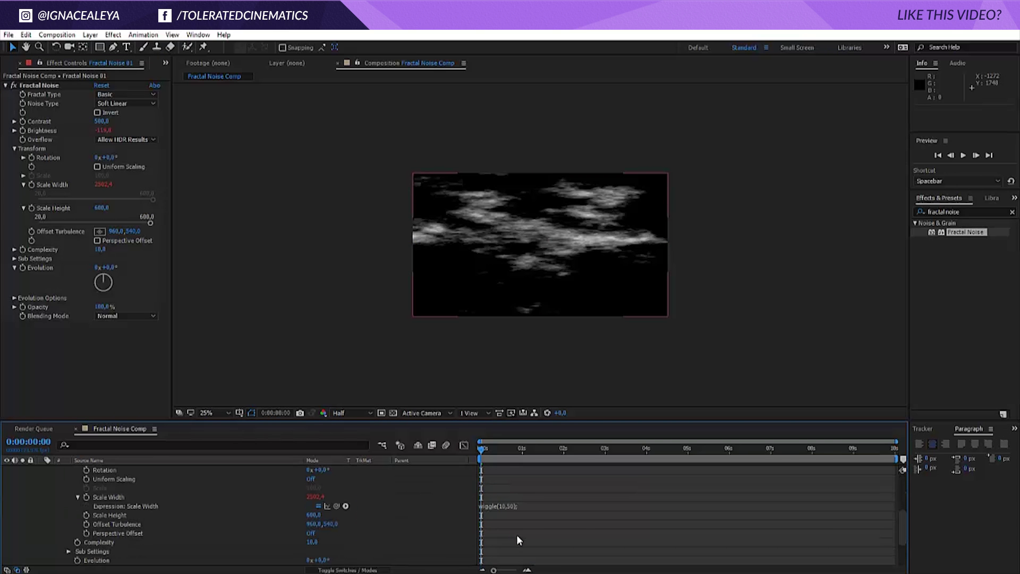
pyautogui.keyDown('alt'); pyautogui.click(86, 515); pyautogui.keyUp('alt')
pyautogui.hotkey('ctrl', 'v')
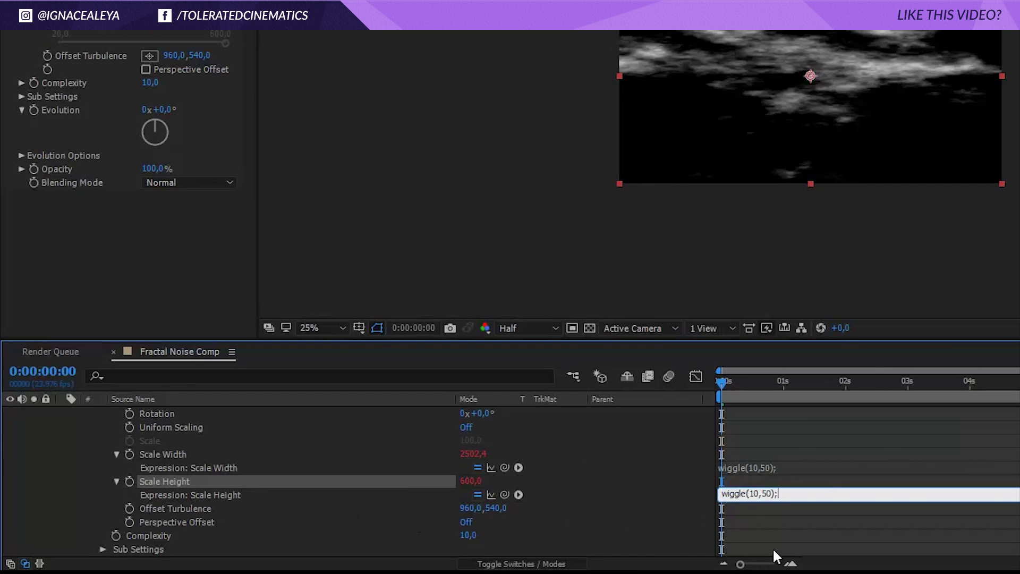
pyautogui.click(770, 534)
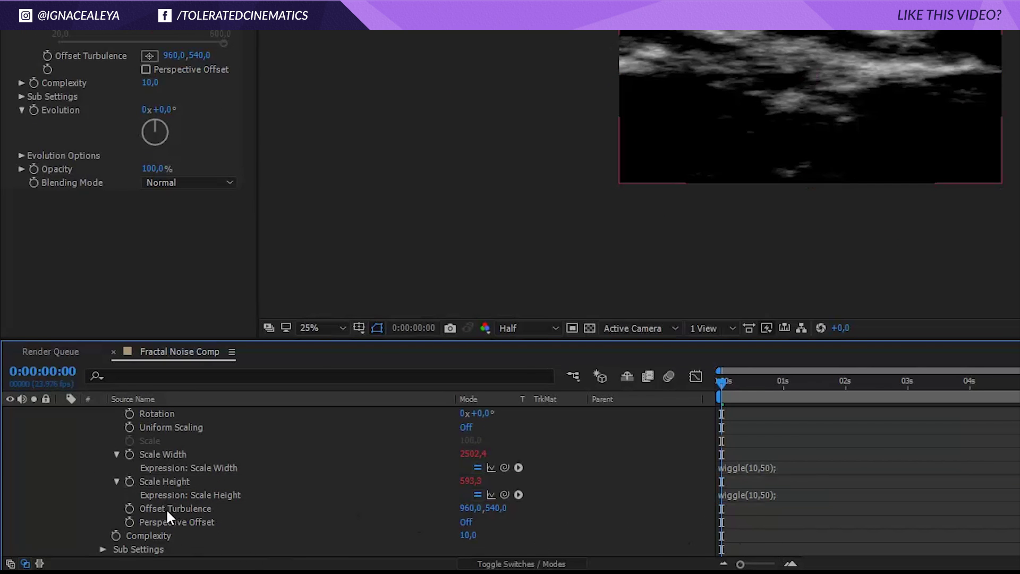
# Step: Paste the wiggle(10,50) expression onto Offset Turbulence and Evolution
pyautogui.keyDown('alt'); pyautogui.click(128, 508); pyautogui.keyUp('alt')
pyautogui.hotkey('ctrl', 'v')
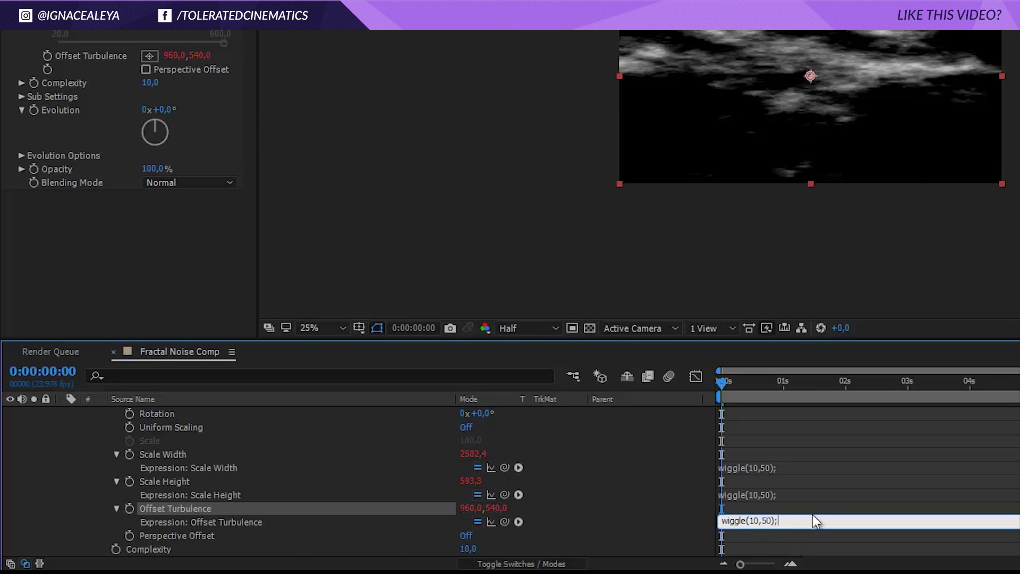
pyautogui.click(865, 482)
pyautogui.scroll(-1, 867, 484)
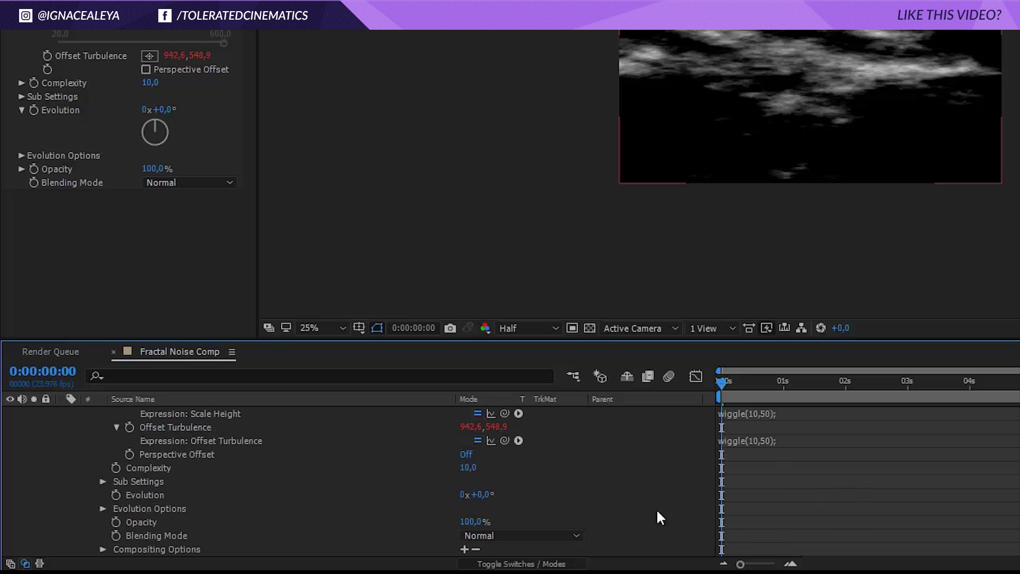
pyautogui.keyDown('alt'); pyautogui.click(113, 495); pyautogui.keyUp('alt')
pyautogui.hotkey('ctrl', 'v')
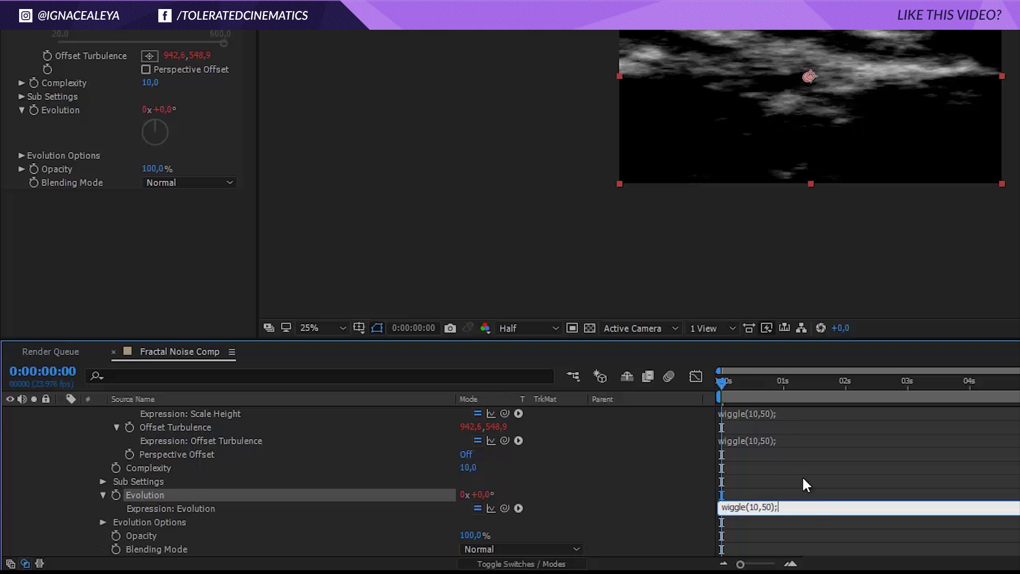
pyautogui.click(802, 476)
# Step: Add the wiggle(10,50) expression to Fractal Noise 01's layer Opacity
pyautogui.scroll(-2, 130, 518)
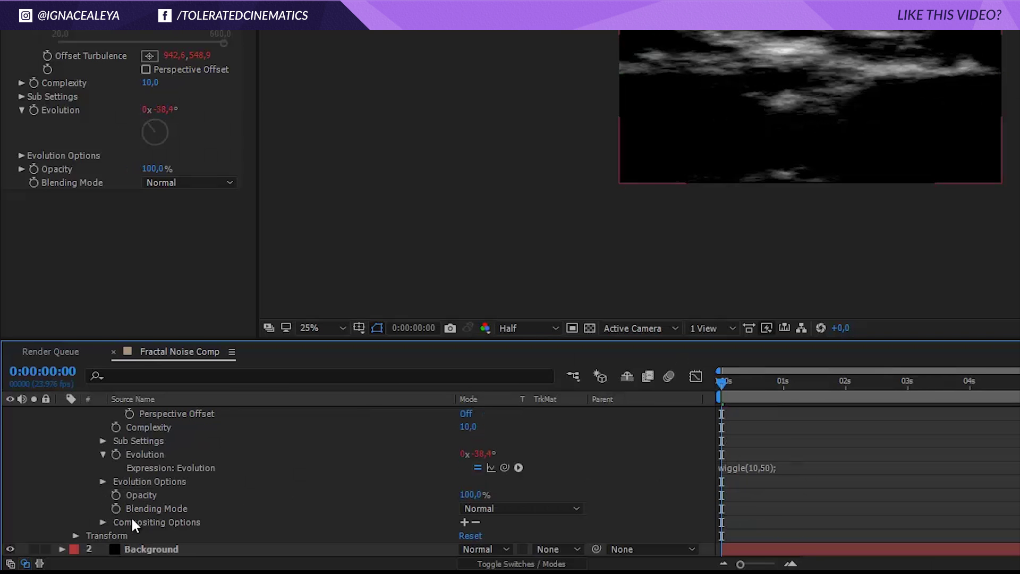
pyautogui.scroll(5, 131, 516)
pyautogui.click(160, 412)
pyautogui.press('t')
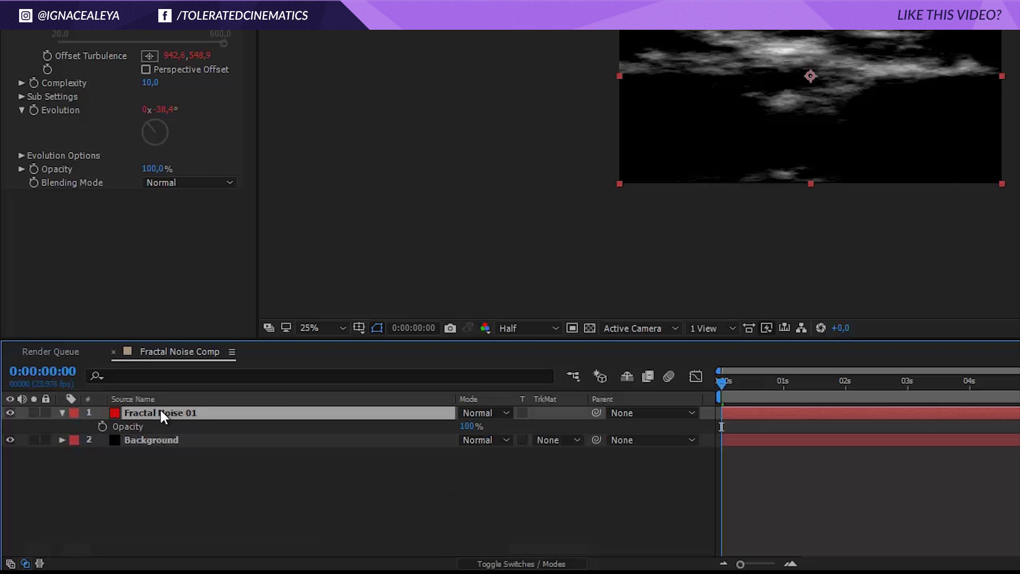
pyautogui.keyDown('alt'); pyautogui.click(103, 425); pyautogui.keyUp('alt')
pyautogui.hotkey('ctrl', 'v')
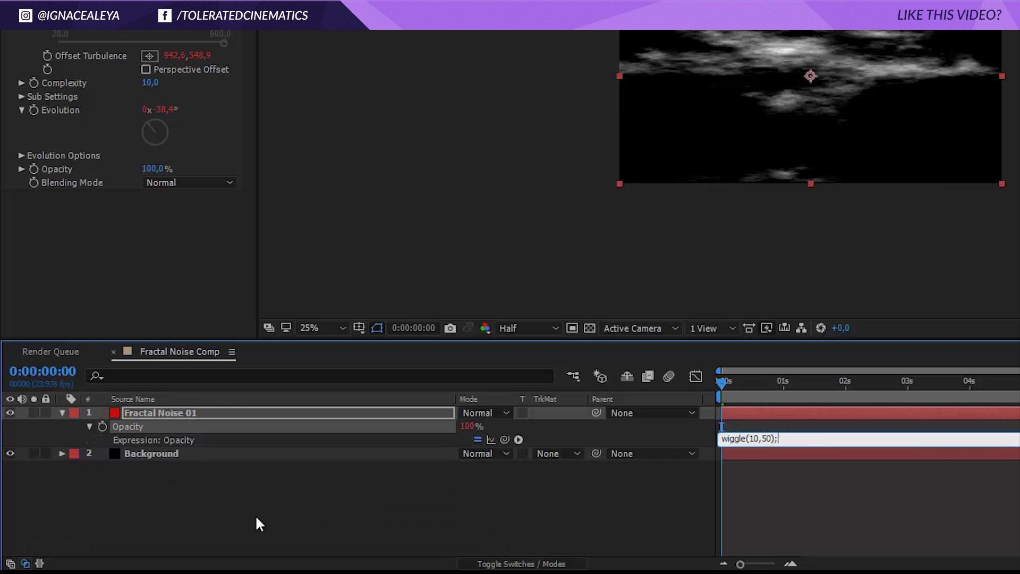
pyautogui.click(258, 520)
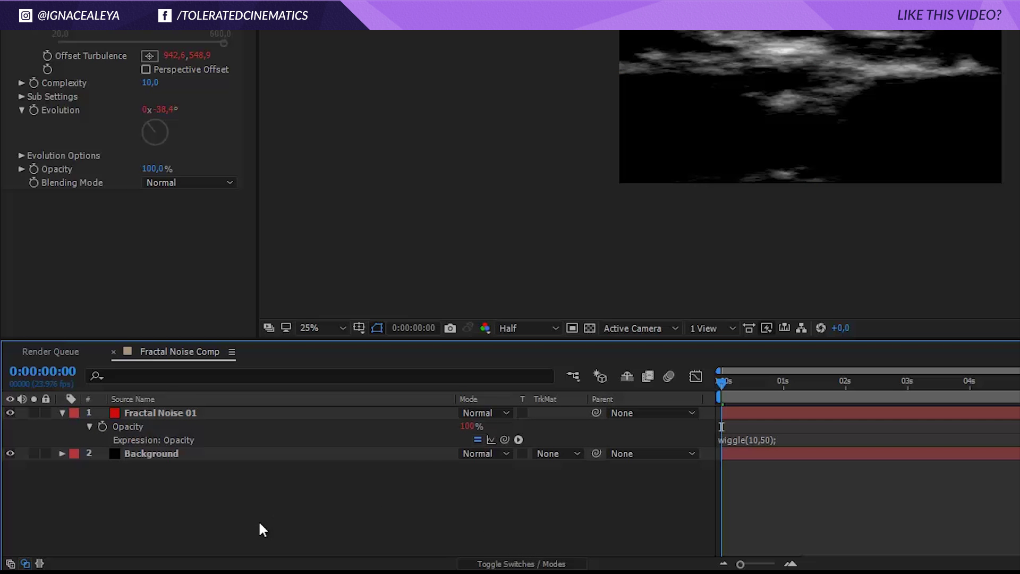
# Step: Add a Tint effect to Fractal Noise 01 with Map White To set to red
pyautogui.click(139, 413)
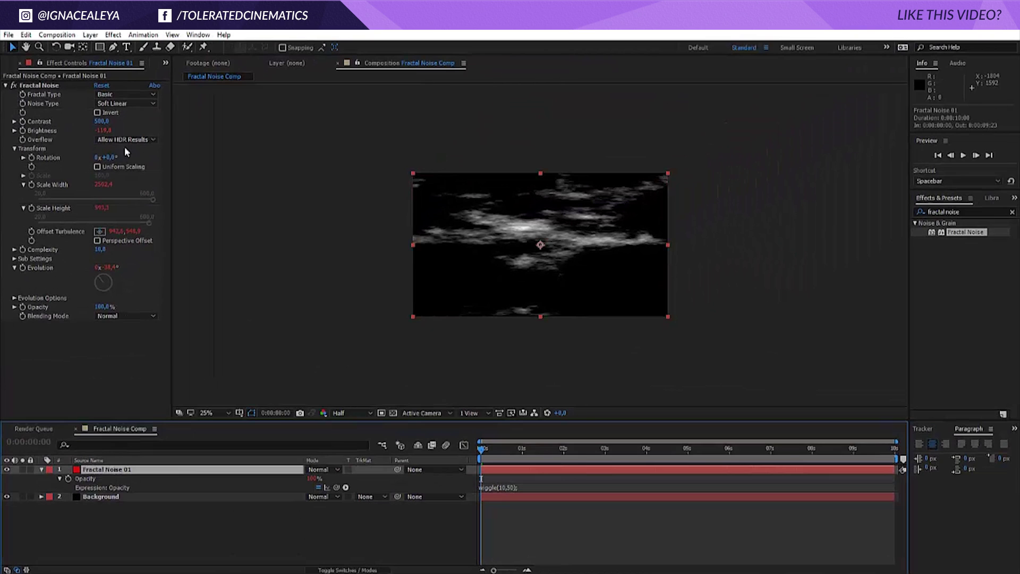
pyautogui.click(113, 34)
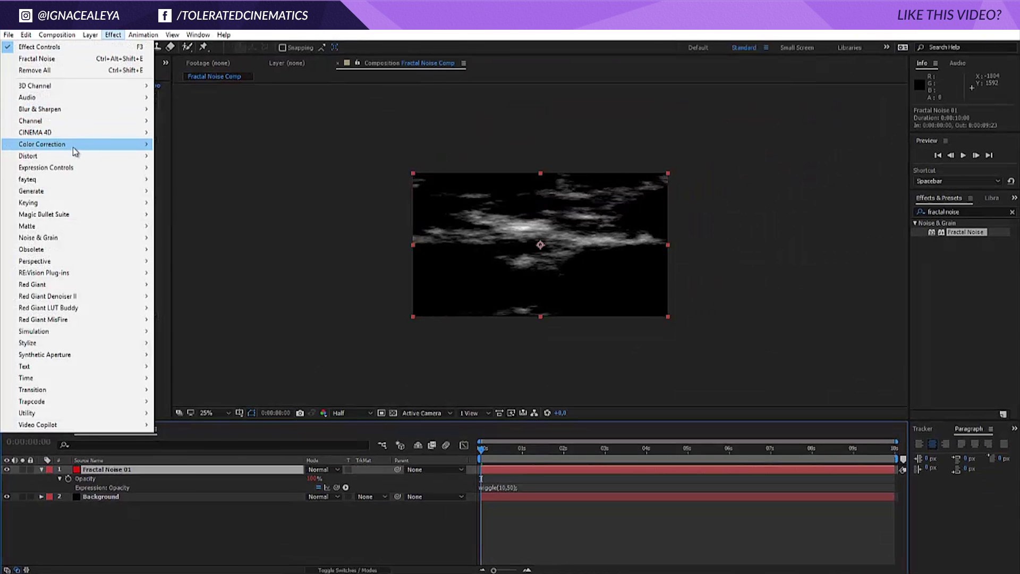
pyautogui.moveTo(76, 149)
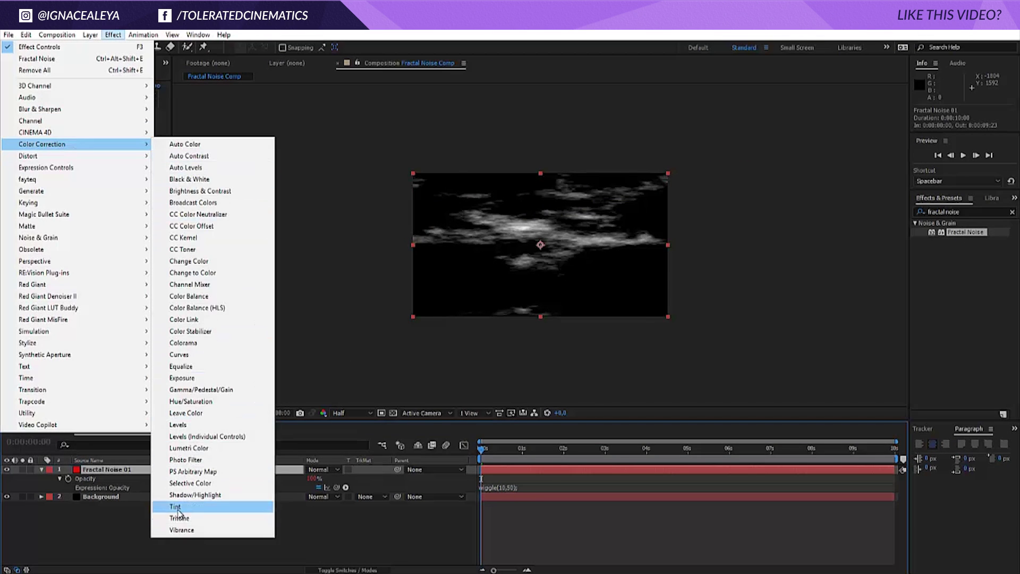
pyautogui.click(176, 508)
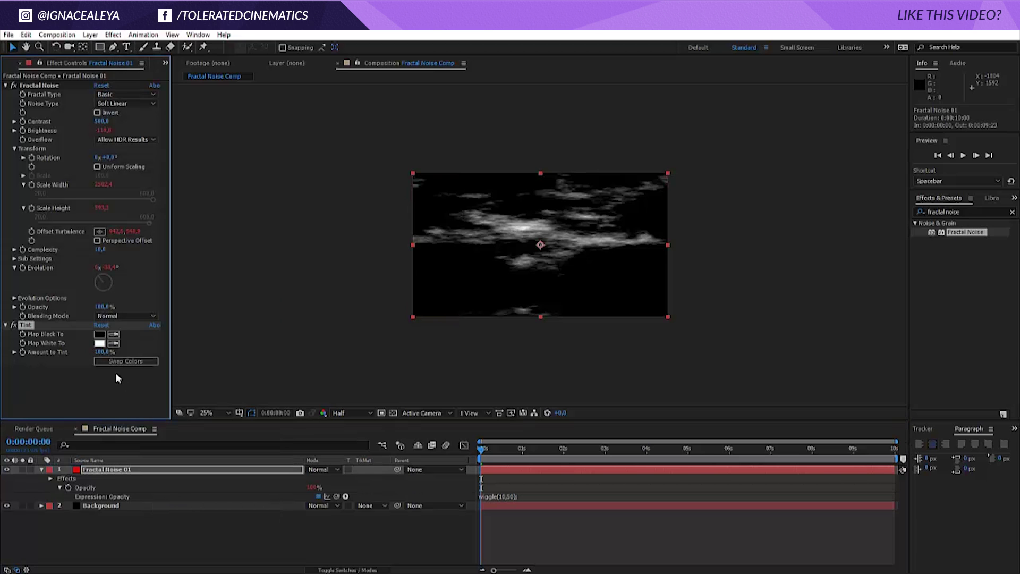
pyautogui.click(99, 343)
pyautogui.moveTo(728, 340); pyautogui.dragTo(734, 339)
pyautogui.click(827, 325)
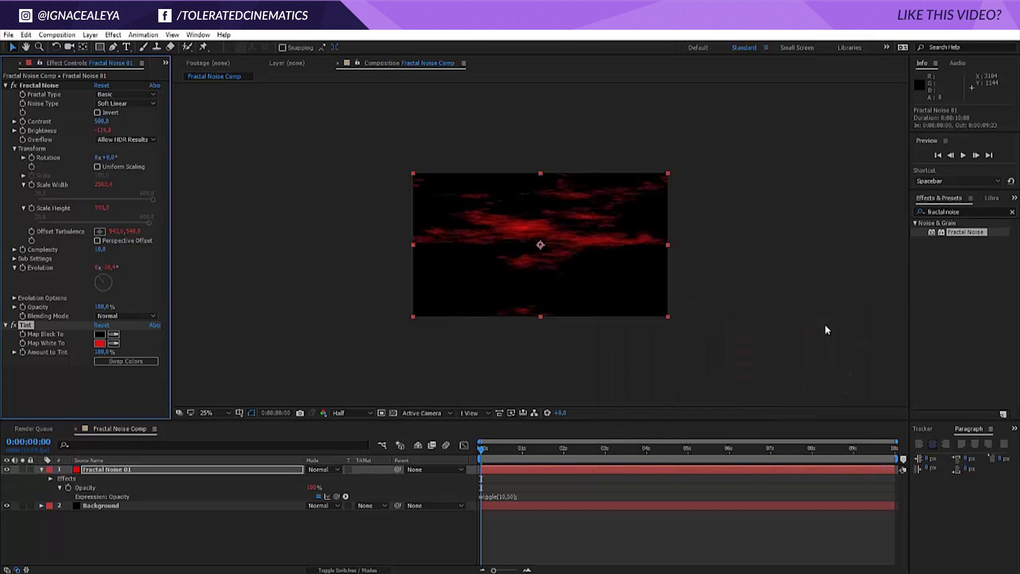
# Step: Add Extract and raise its Black Point to key out the dark areas
pyautogui.click(112, 35)
pyautogui.moveTo(43, 203)
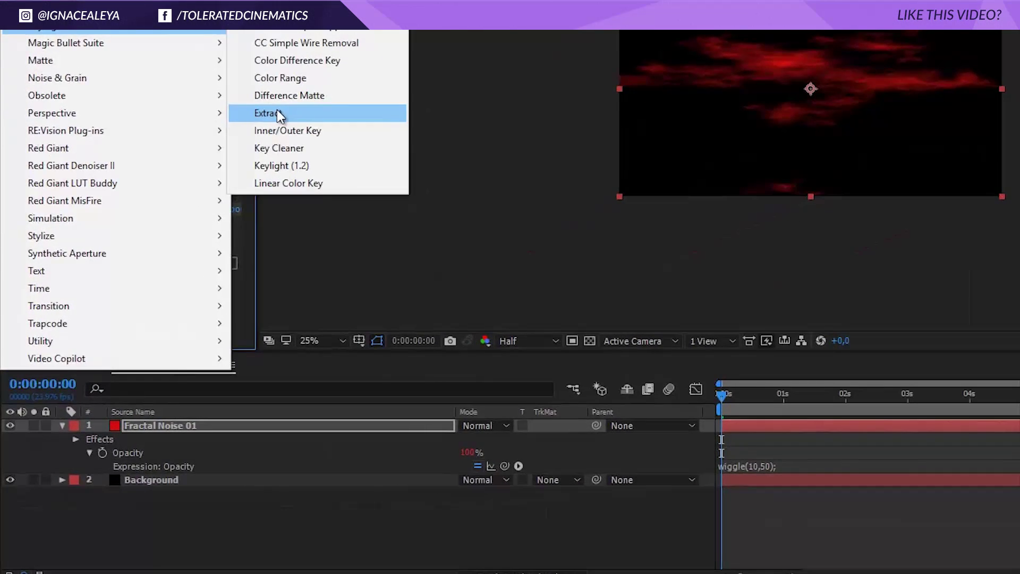
pyautogui.click(173, 261)
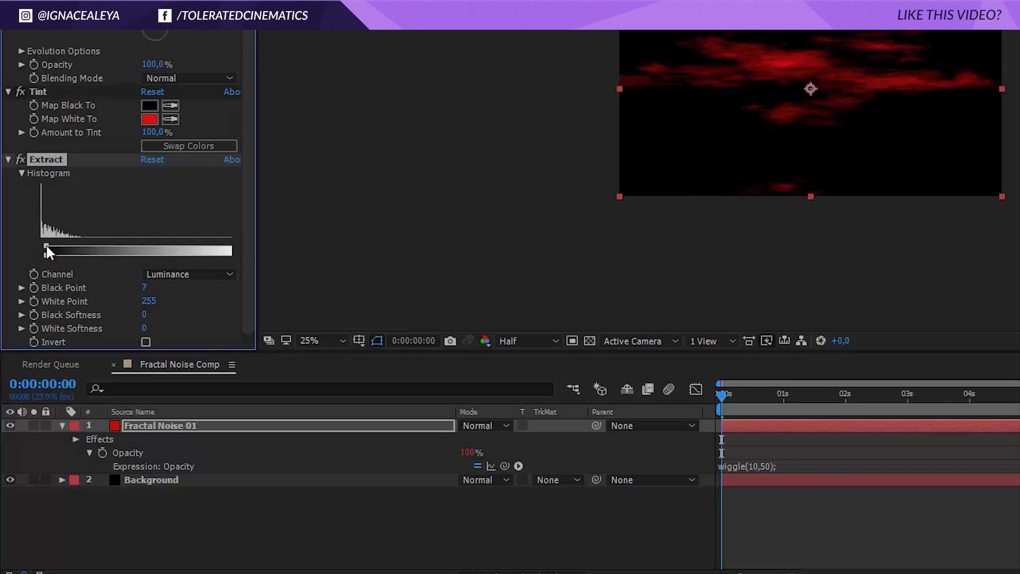
pyautogui.moveTo(46, 245)
pyautogui.mouseDown()
pyautogui.moveTo(56, 246)
pyautogui.moveTo(40, 253)
pyautogui.moveTo(52, 245)
pyautogui.mouseUp()
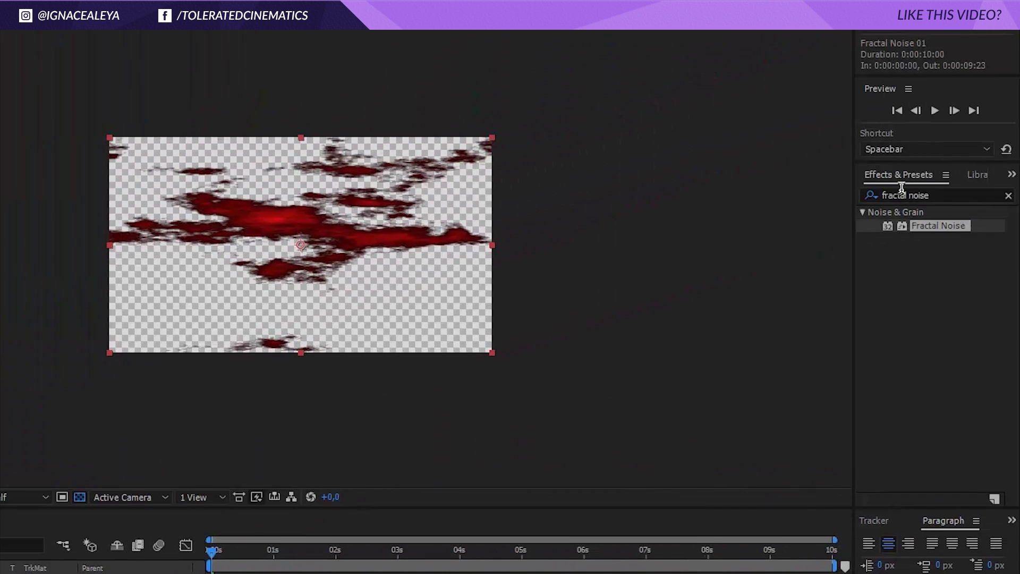
# Step: Apply Roughen Edges to the noise layer with Border 500 and Edge Sharpness 0.1
pyautogui.click(902, 192)
pyautogui.write('roughen')
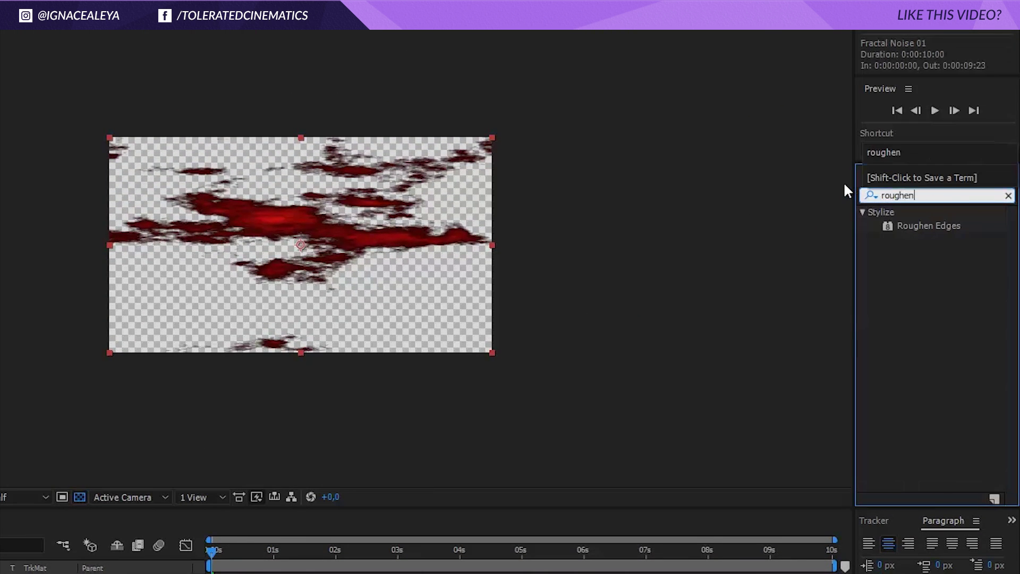
pyautogui.moveTo(909, 224); pyautogui.dragTo(114, 512)
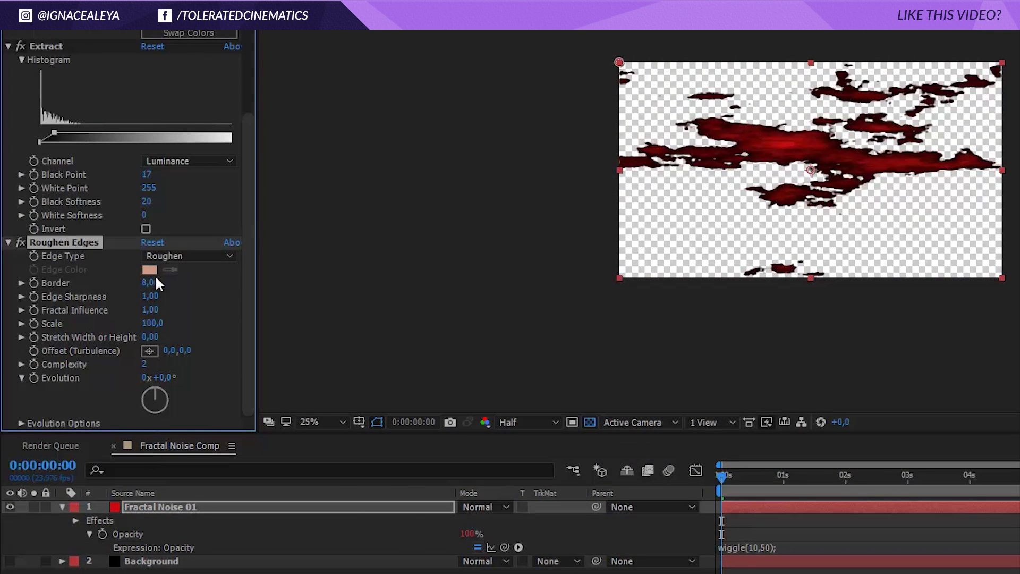
pyautogui.click(151, 282)
pyautogui.write('500')
pyautogui.click(150, 296)
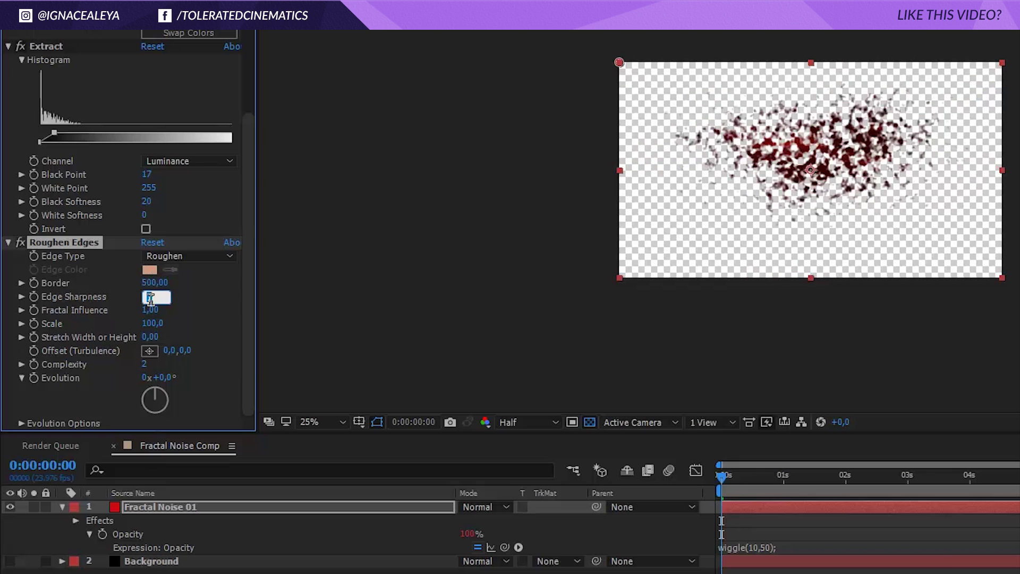
pyautogui.write('0,1')
pyautogui.press('Return')
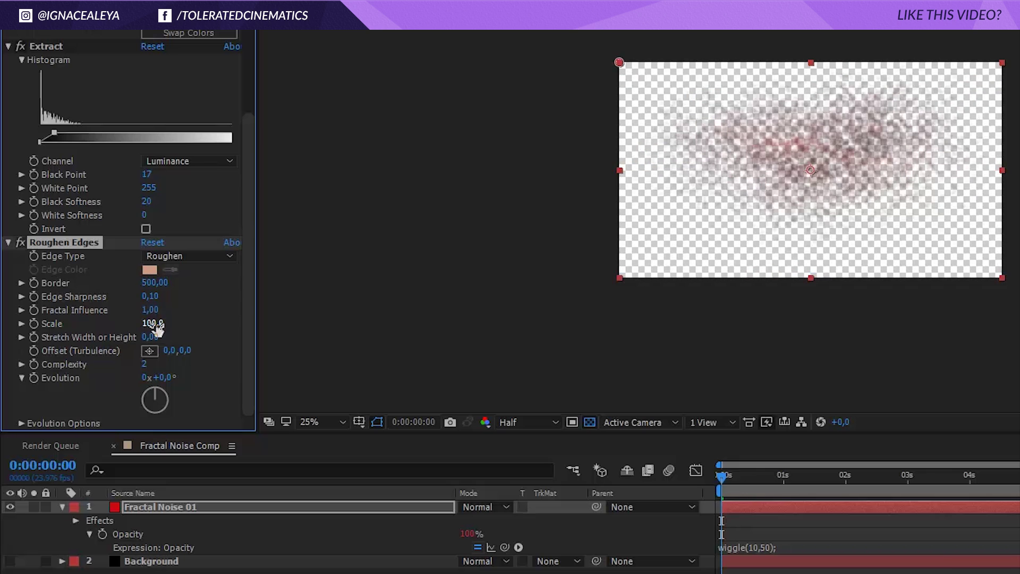
# Step: Set Roughen Edges Scale to 625 and Complexity to 10
pyautogui.click(153, 324)
pyautogui.write('625')
pyautogui.press('Return')
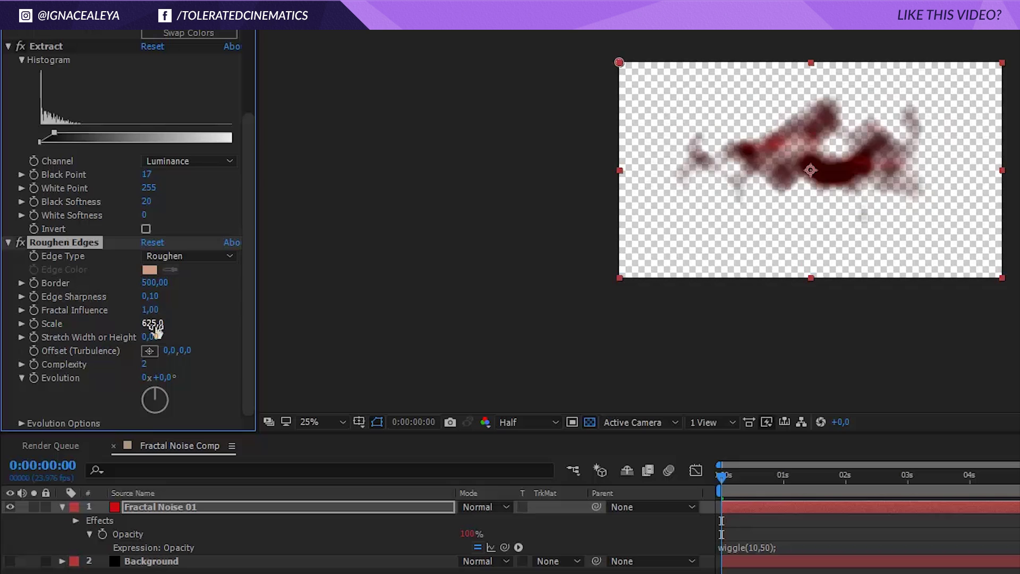
pyautogui.write('10')
pyautogui.press('Return')
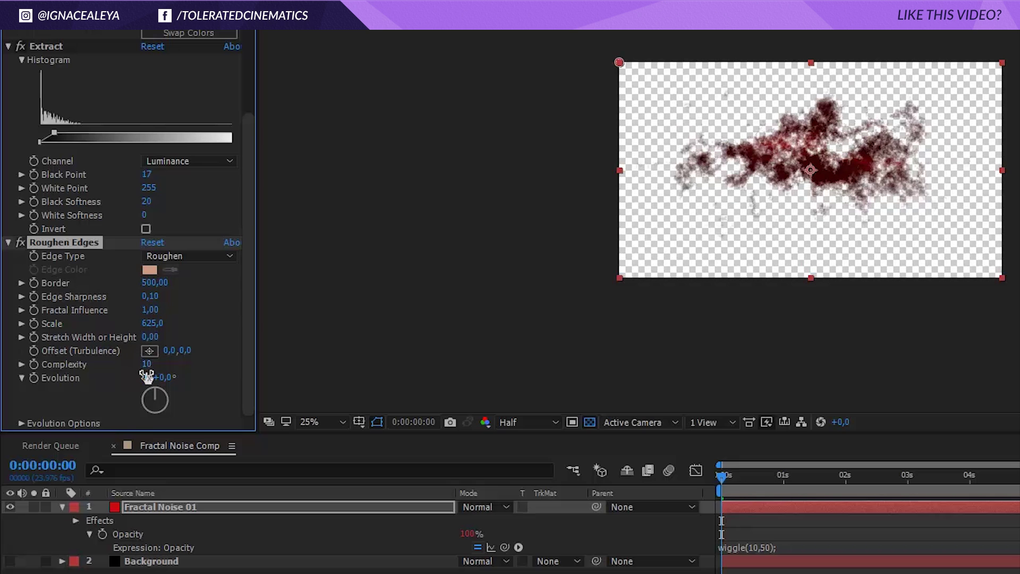
# Step: Create a new adjustment layer and rename it 'Blur'
pyautogui.rightClick(159, 553)
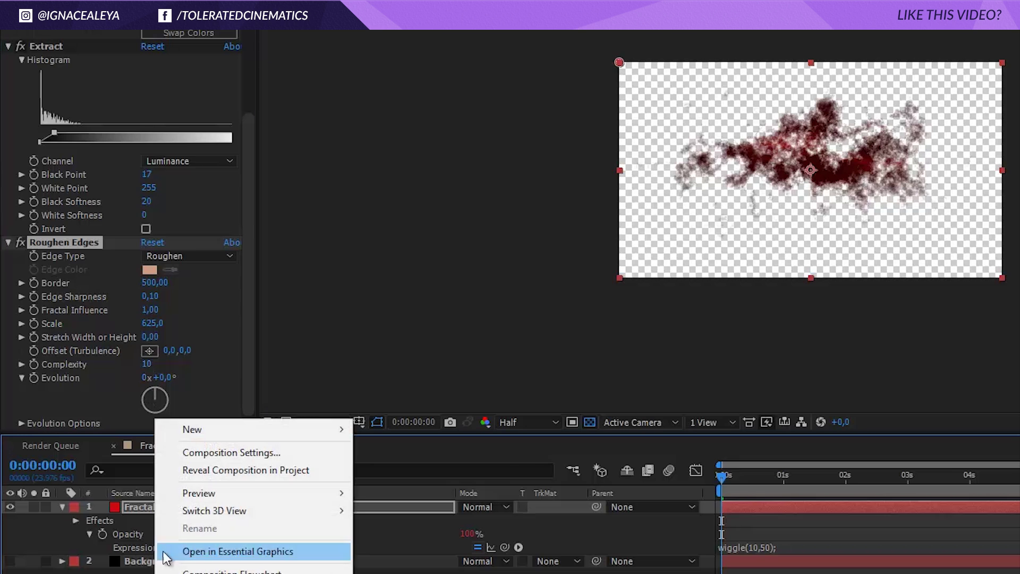
pyautogui.moveTo(177, 429)
pyautogui.click(409, 558)
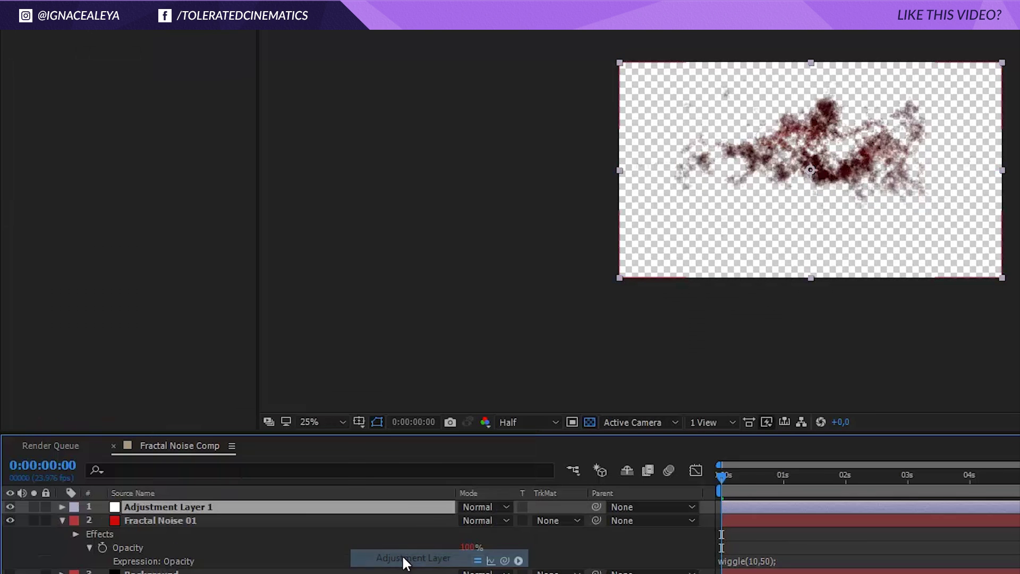
pyautogui.press('Return')
pyautogui.write('Blur')
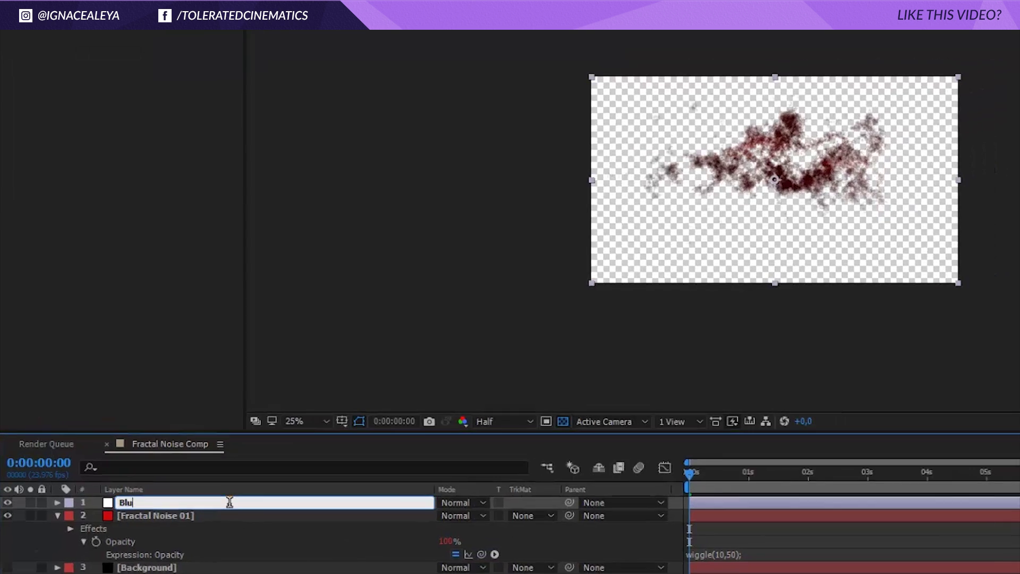
pyautogui.press('Return')
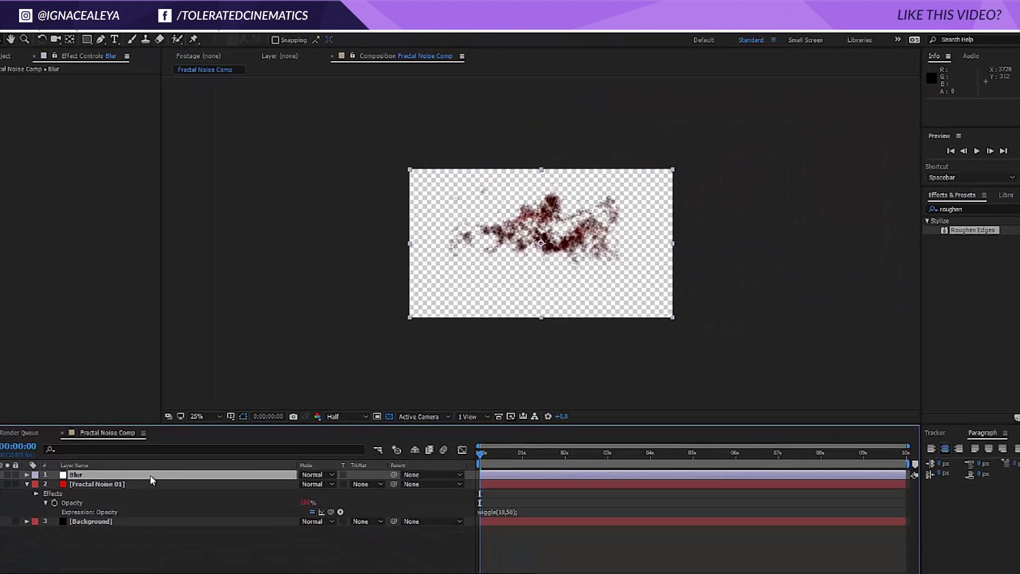
# Step: Apply Gaussian Blur to the Blur layer, horizontal only, with Blurriness 500
pyautogui.click(100, 27)
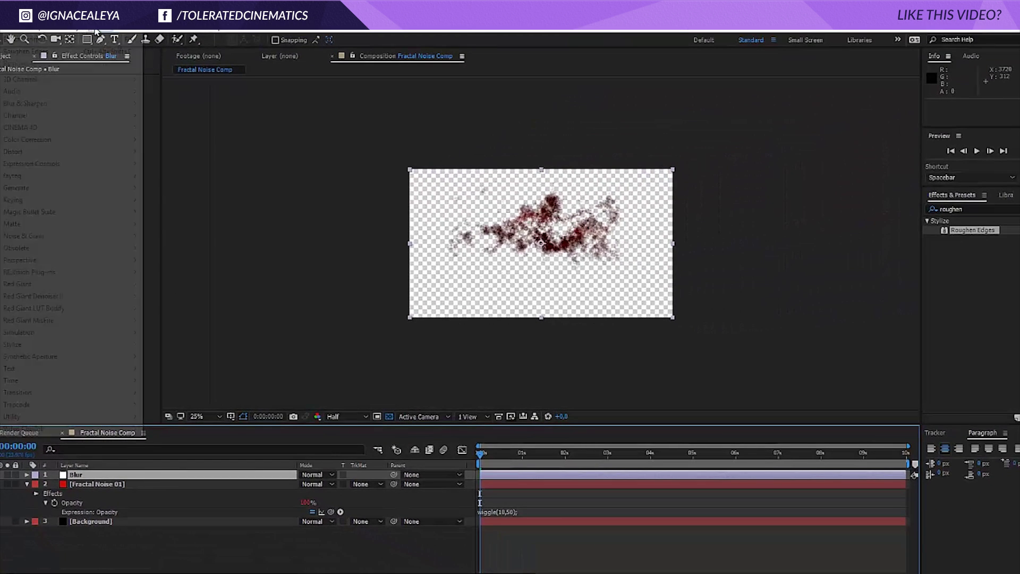
pyautogui.moveTo(57, 102)
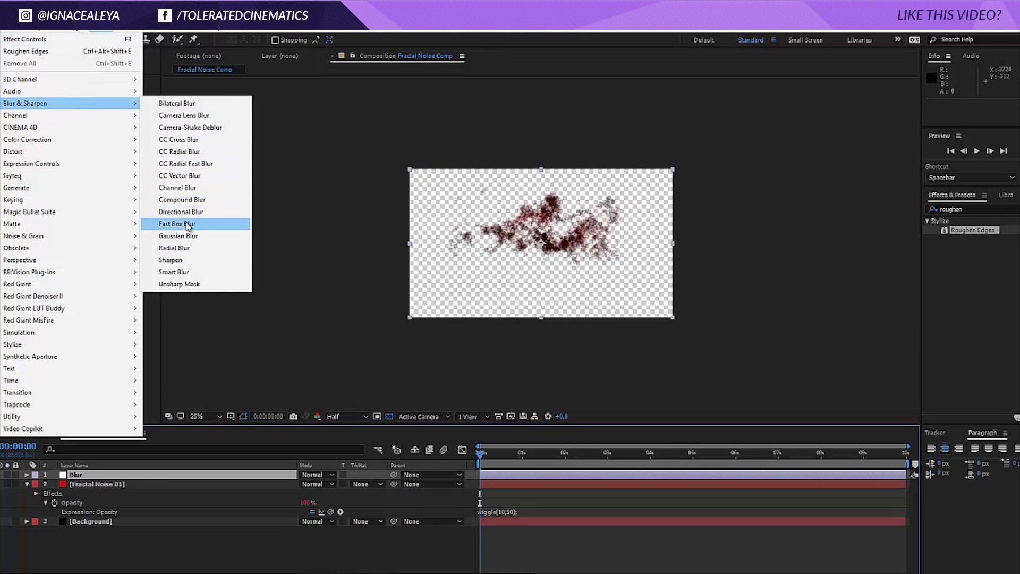
pyautogui.click(187, 236)
pyautogui.click(112, 97)
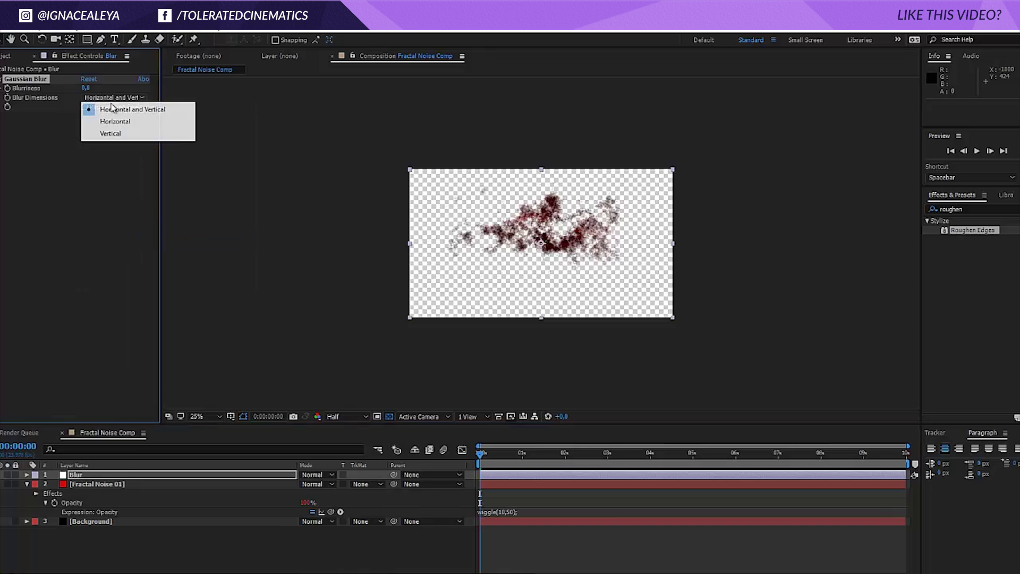
pyautogui.click(112, 121)
pyautogui.click(85, 88)
pyautogui.write('500')
pyautogui.press('Return')
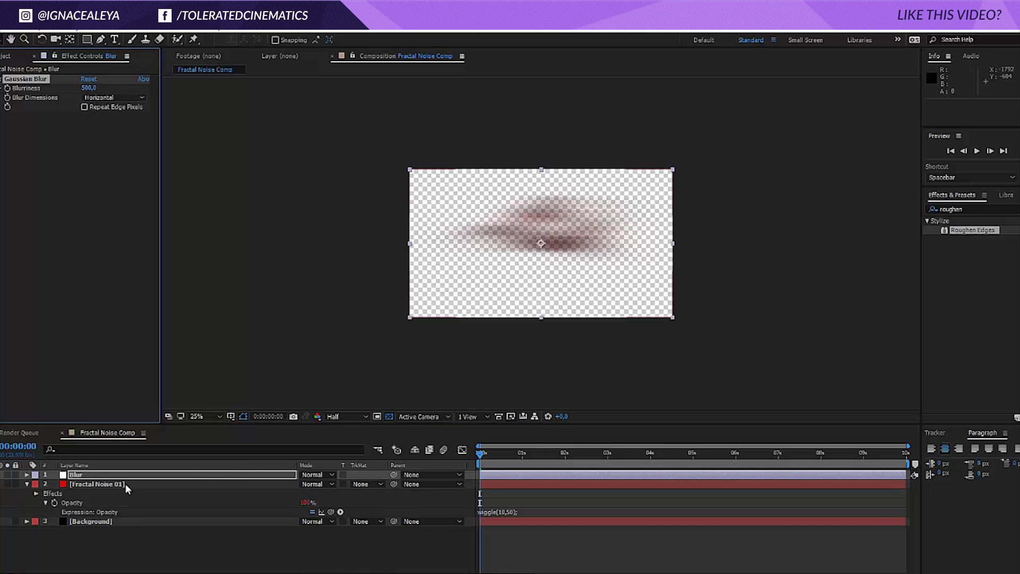
# Step: Make the black Background layer visible and enable Repeat Edge Pixels on the blur
pyautogui.click(8, 521)
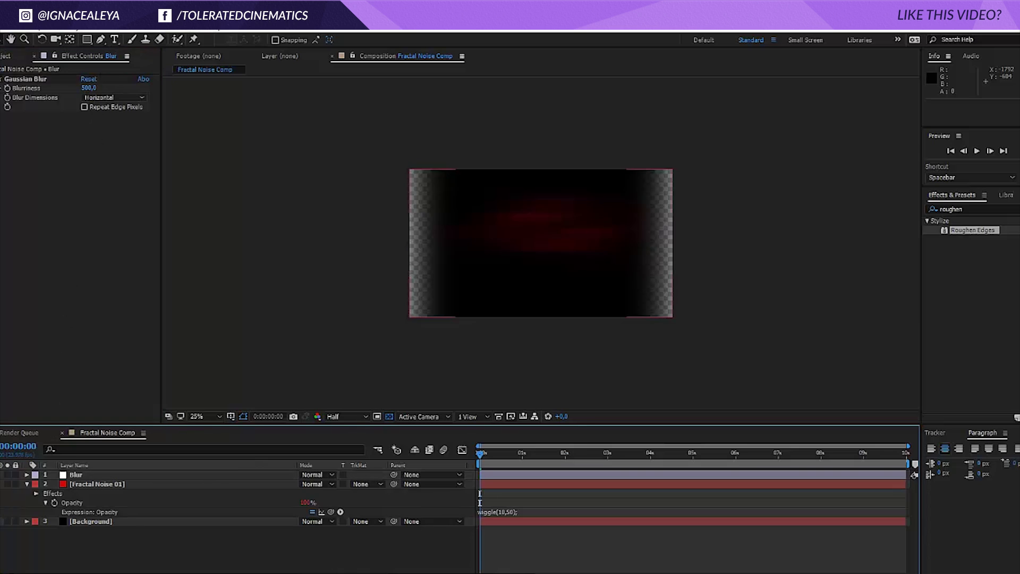
pyautogui.click(19, 542)
pyautogui.click(84, 107)
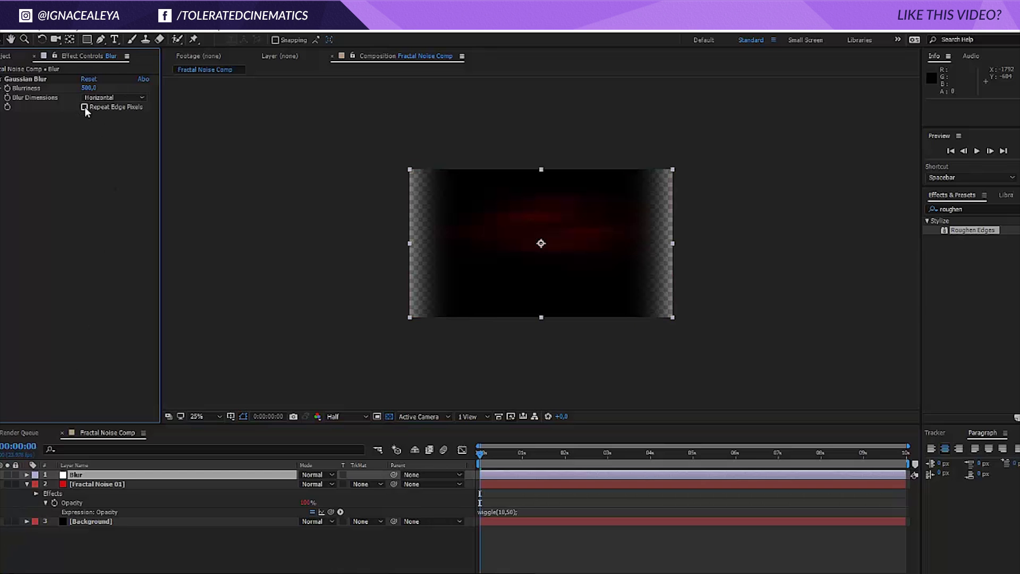
pyautogui.click(85, 106)
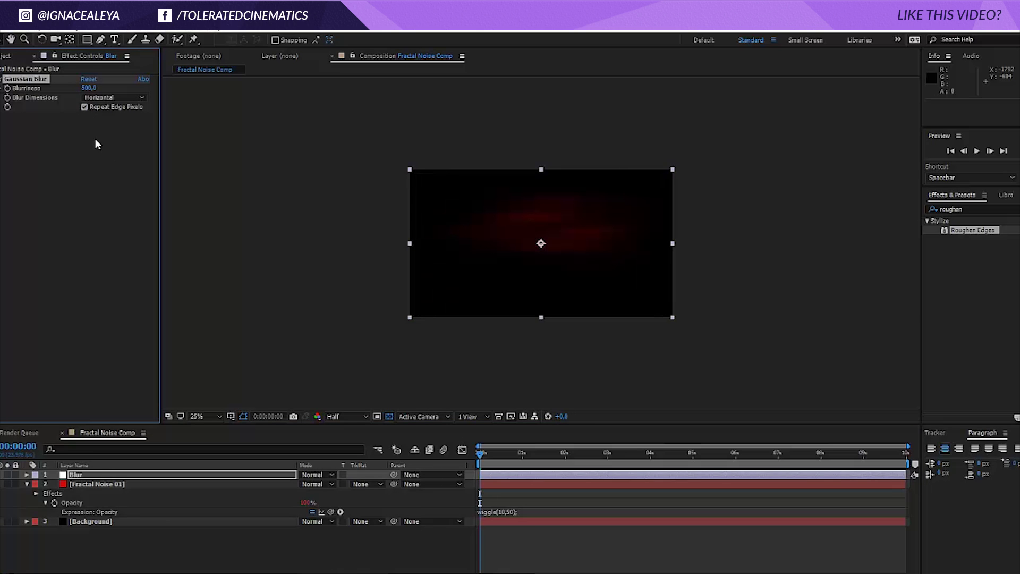
pyautogui.click(94, 167)
pyautogui.click(192, 538)
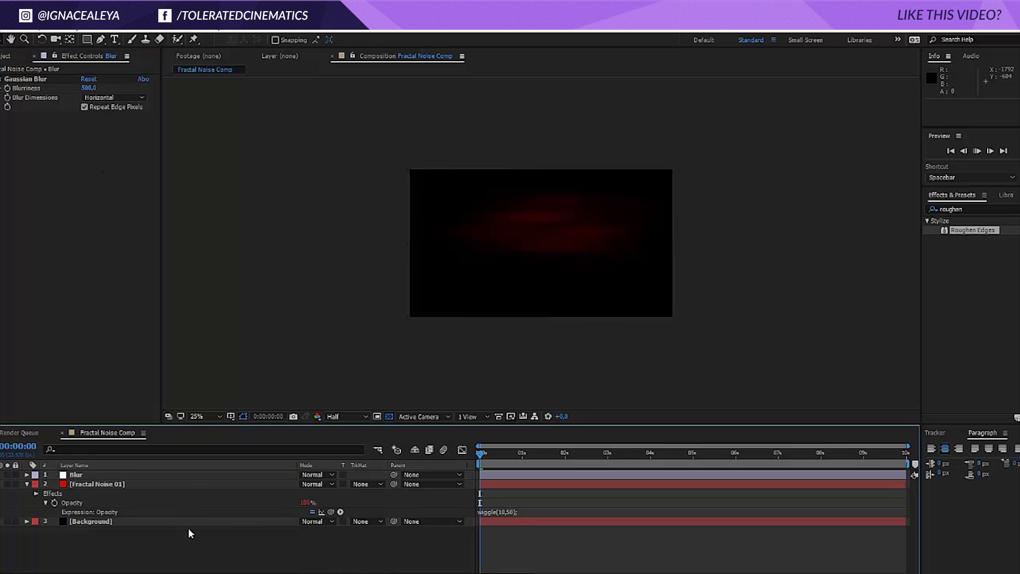
# Step: Lower Fractal Noise 01's Brightness to about -162, previewing before and after
pyautogui.press('space')
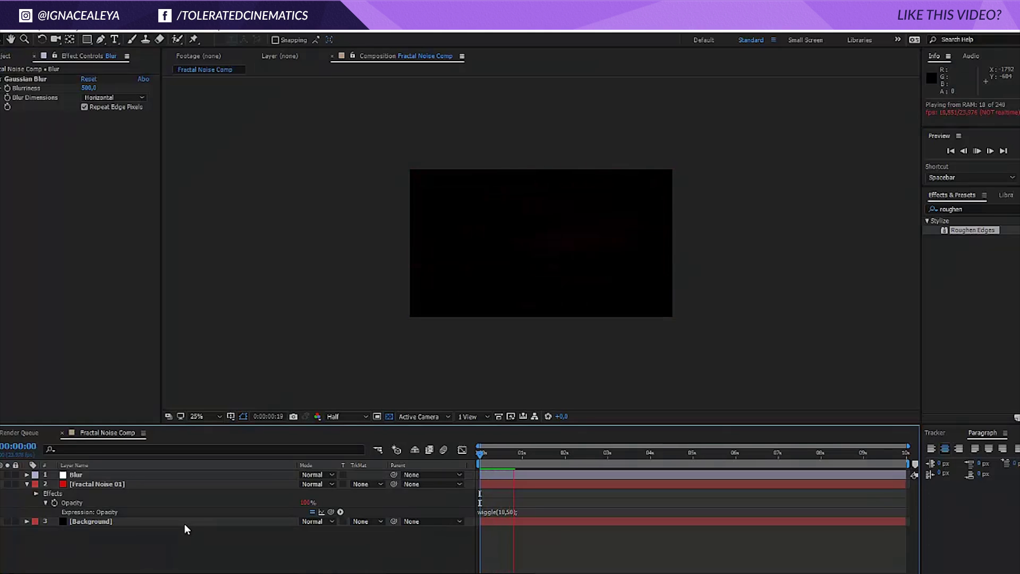
pyautogui.click(500, 480)
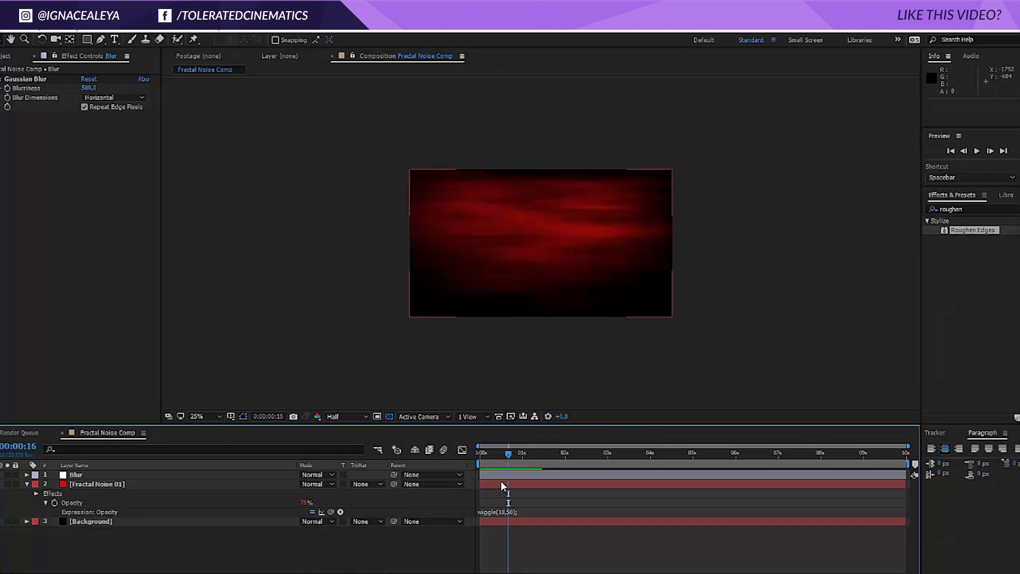
pyautogui.click(501, 483)
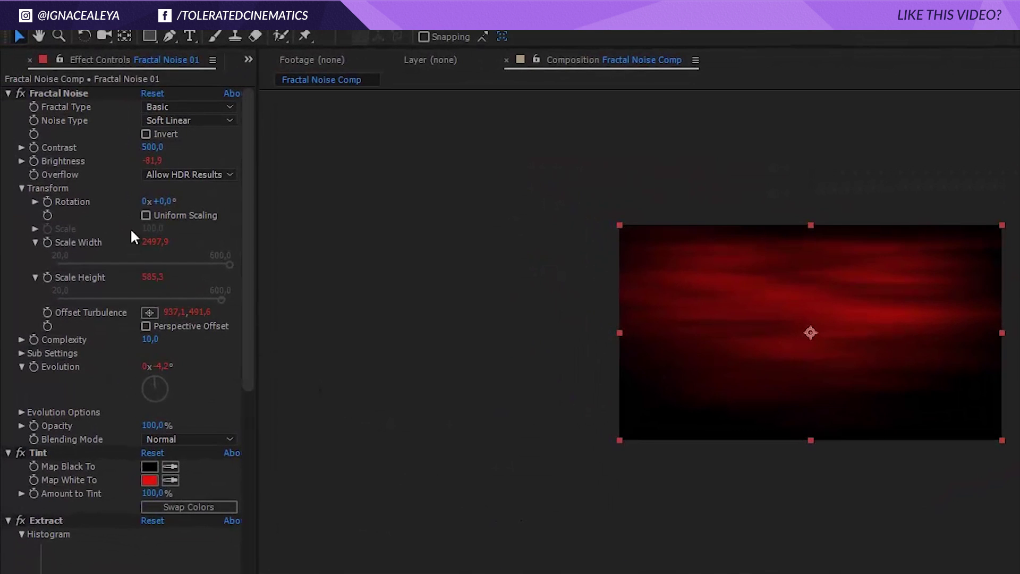
pyautogui.moveTo(148, 162); pyautogui.dragTo(118, 167)
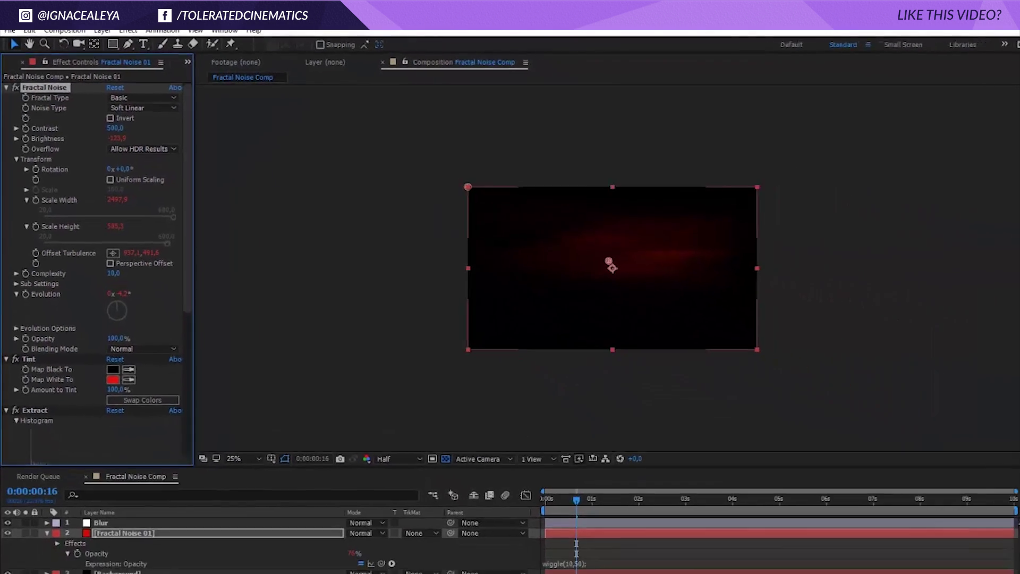
pyautogui.press('space')
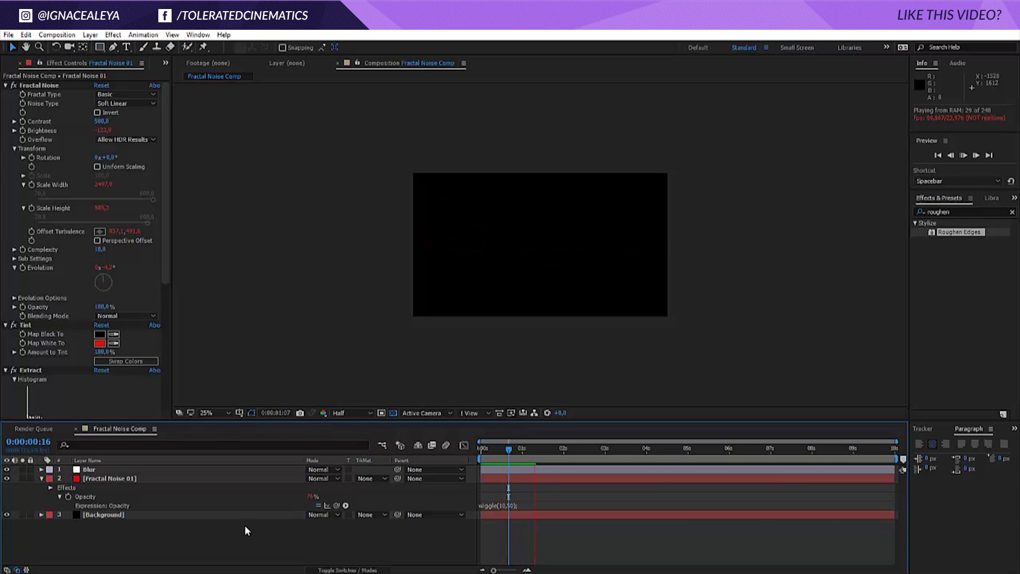
pyautogui.click(535, 479)
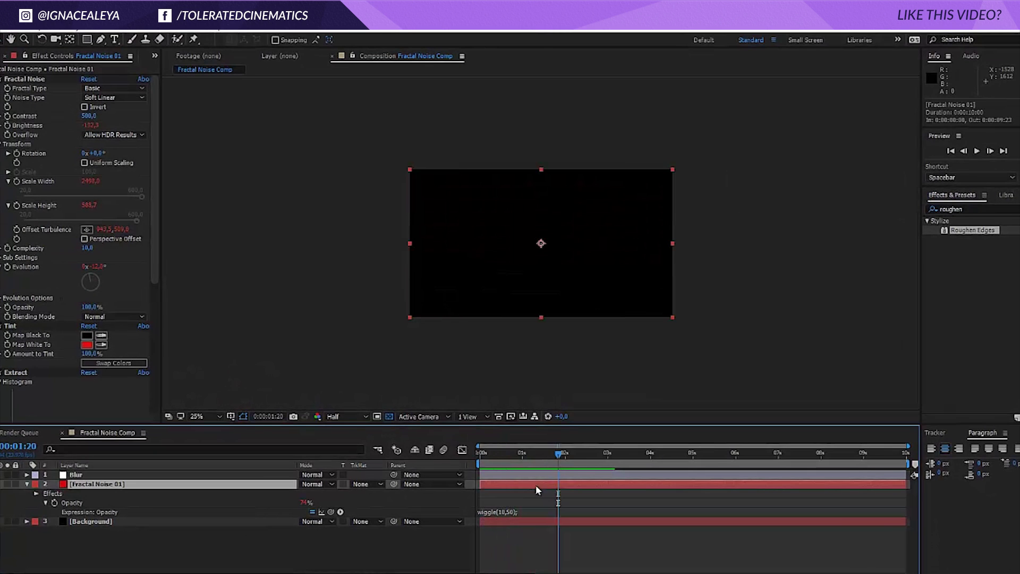
# Step: Duplicate the Fractal Noise 01 layer and change the copy's Tint Map White To blue
pyautogui.click(11, 24)
pyautogui.click(16, 168)
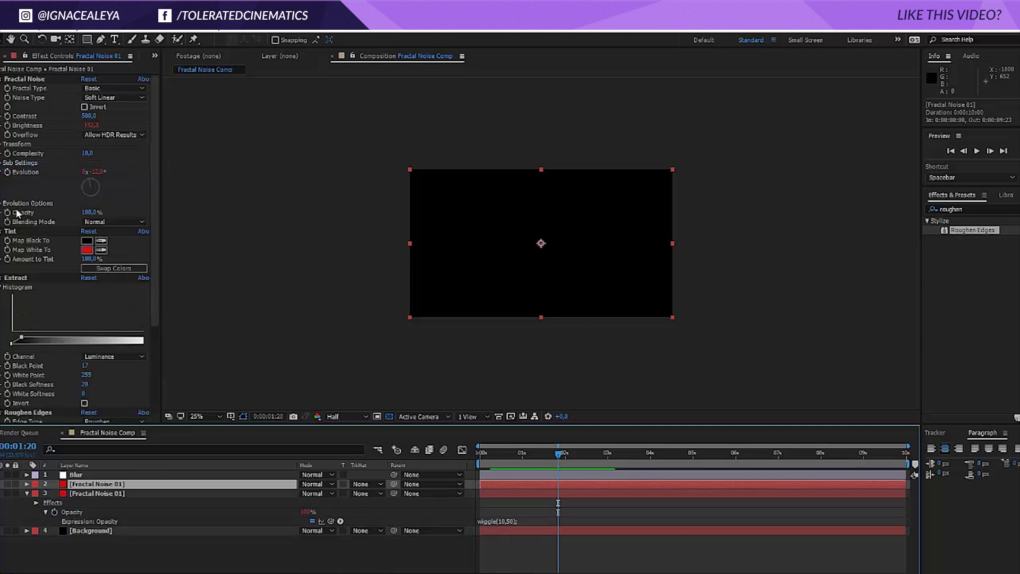
pyautogui.click(87, 250)
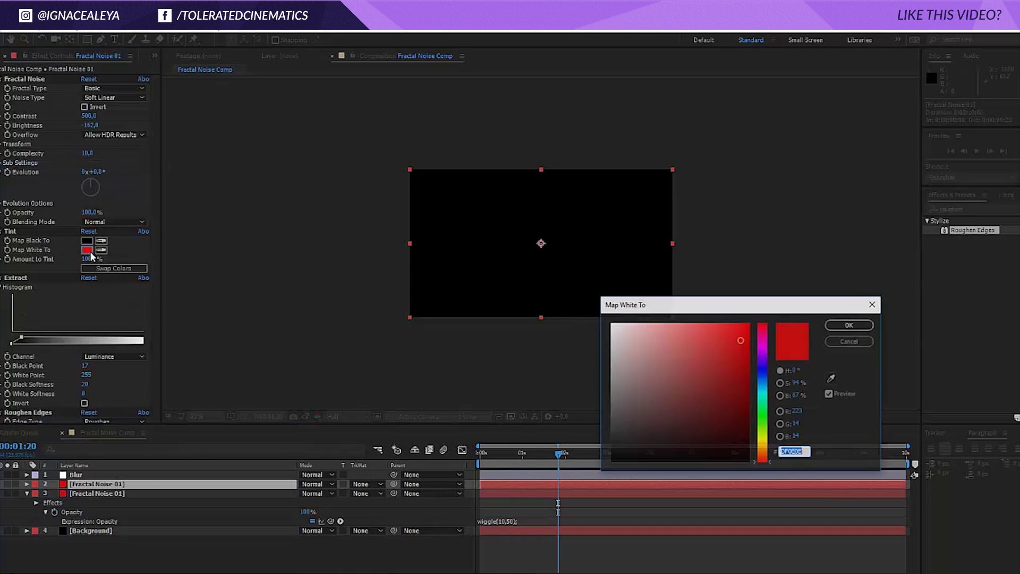
pyautogui.click(763, 379)
pyautogui.click(850, 325)
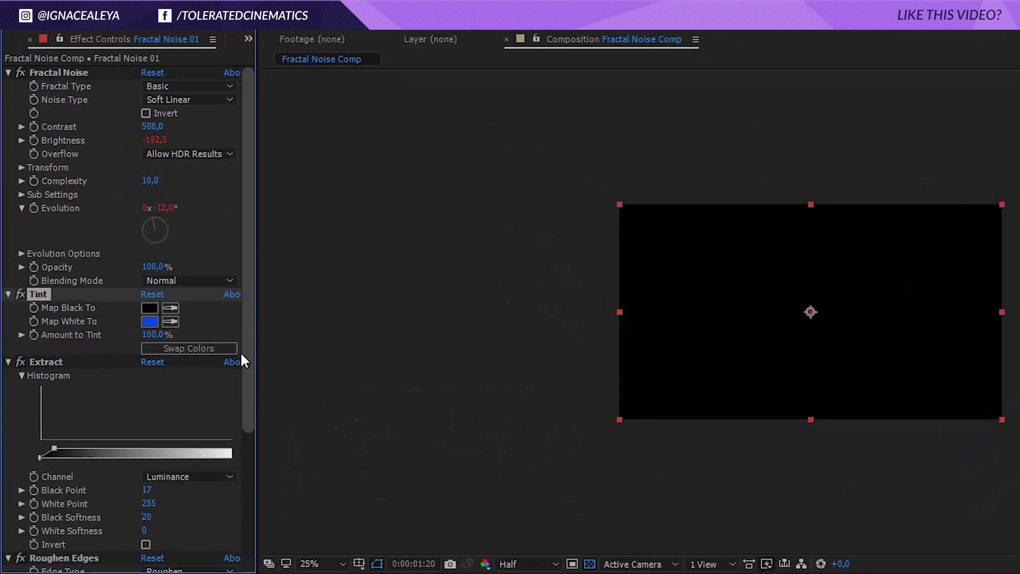
# Step: Set the copy's Evolution Random Seed to 100 and preview the red and blue noise
pyautogui.click(21, 254)
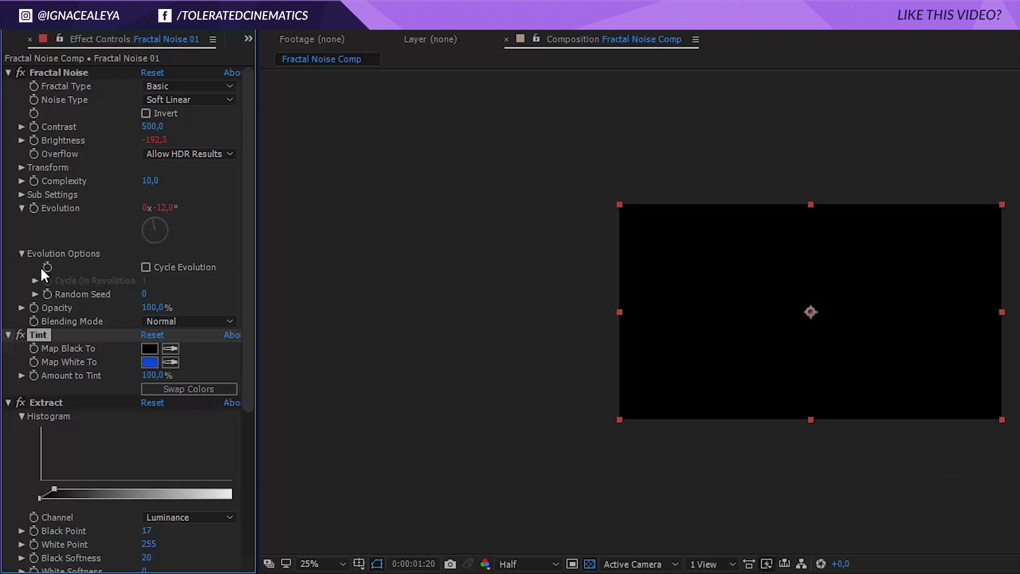
pyautogui.click(144, 294)
pyautogui.write('100')
pyautogui.press('Return')
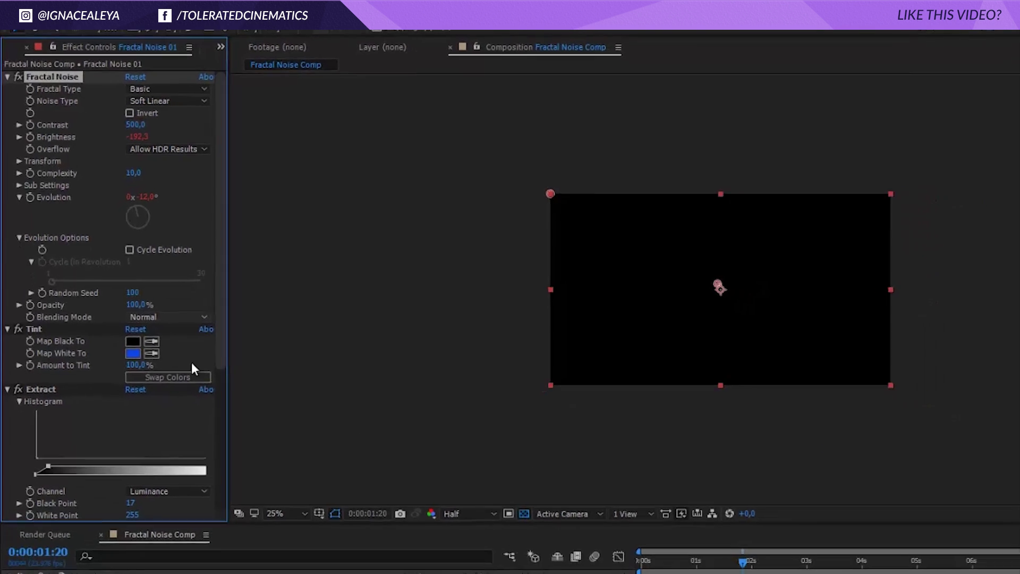
pyautogui.press('space')
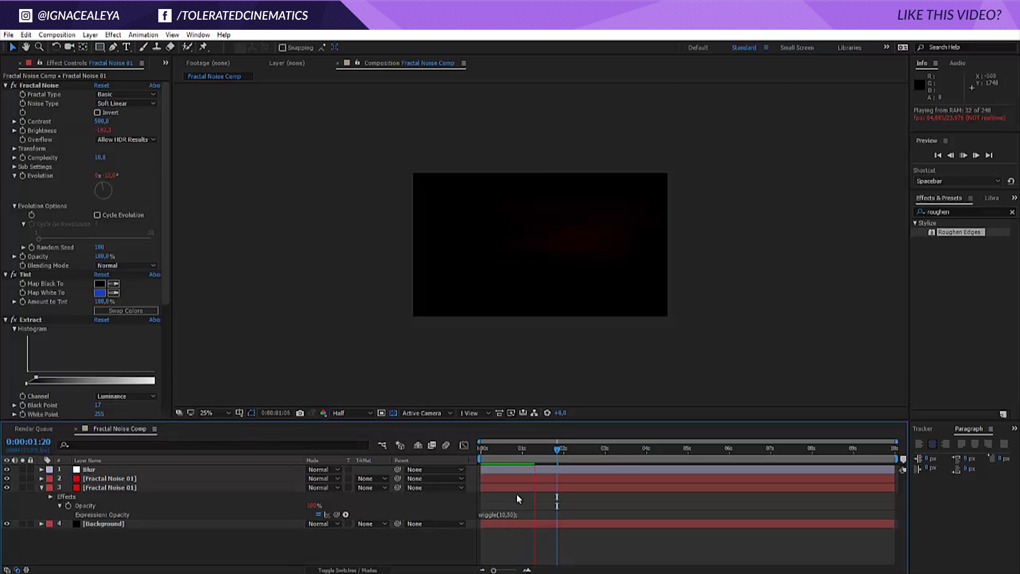
pyautogui.hotkey('shift', '/')
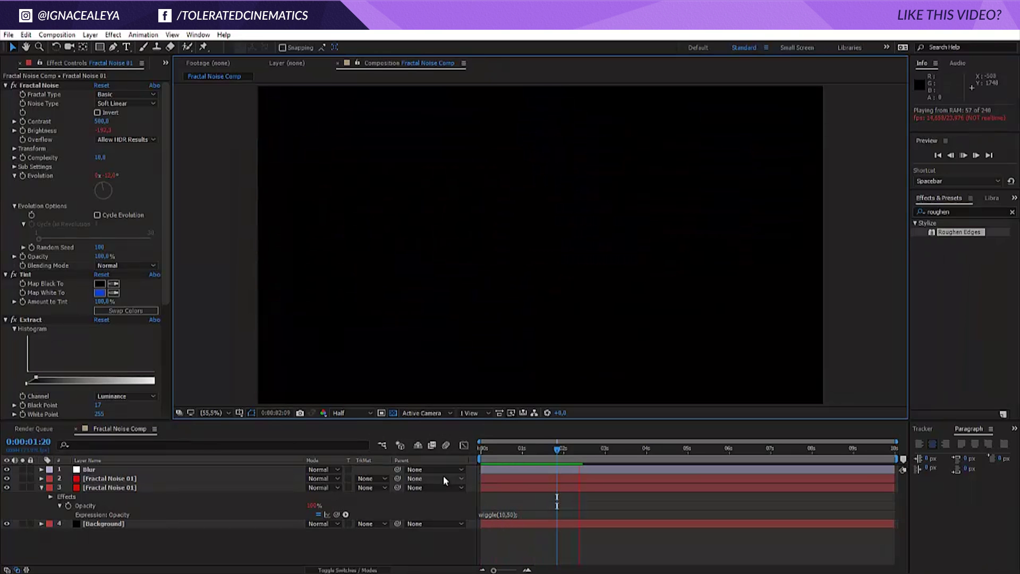